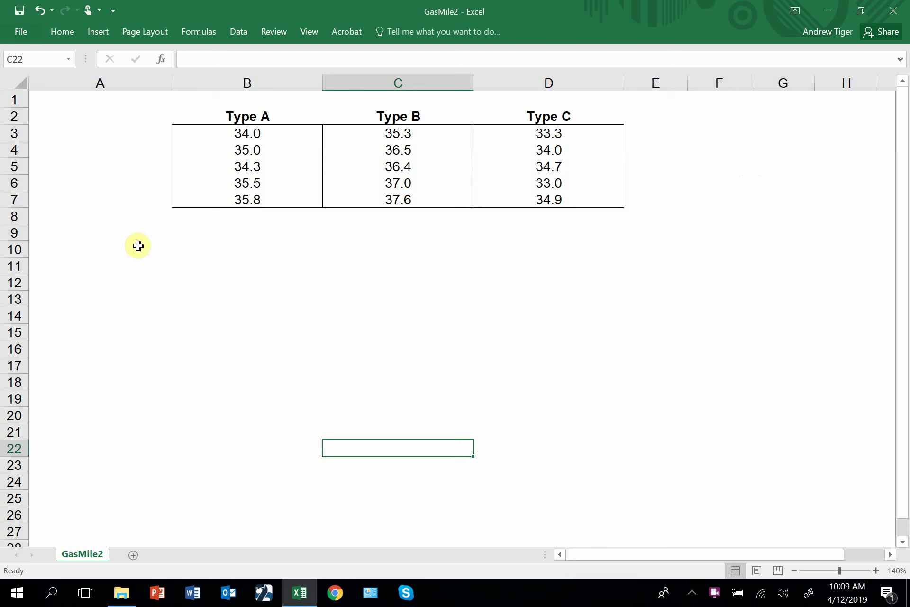
Label cells A8:A10 as Average, SD and n.
{"action": "left_click", "coordinate": [129, 220]}
{"action": "type", "text": "Av"}
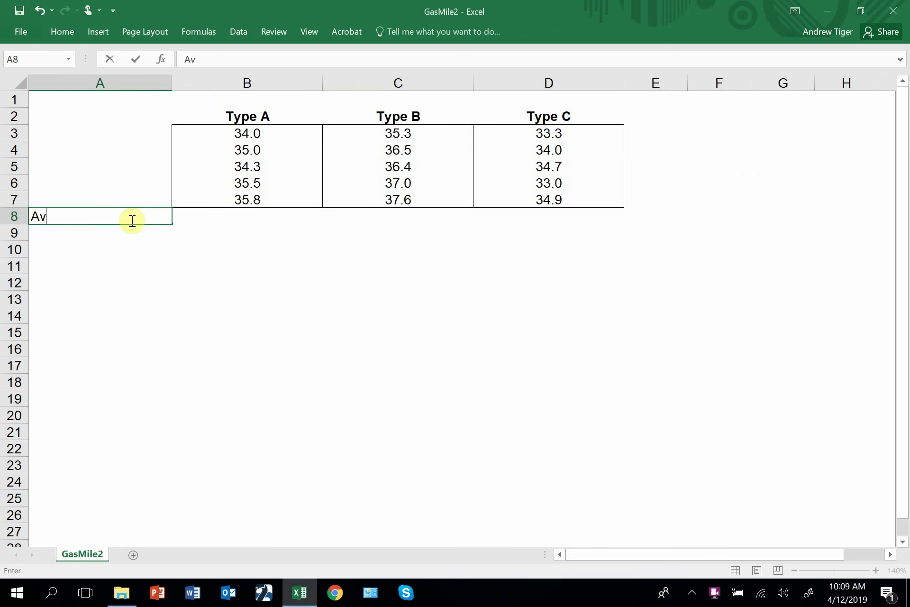
{"action": "type", "text": "erage"}
{"action": "left_click", "coordinate": [127, 238]}
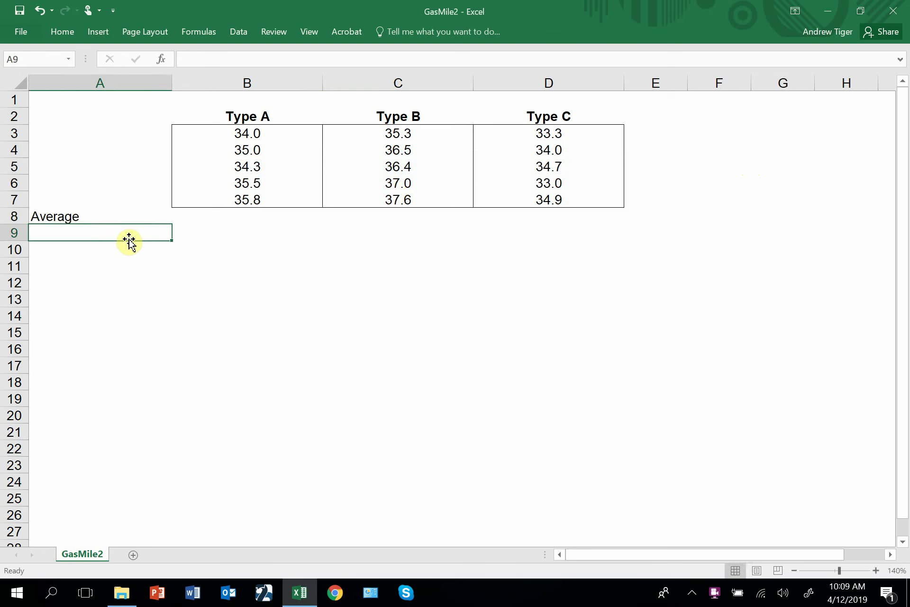
{"action": "type", "text": "SD"}
{"action": "key", "text": "Return"}
{"action": "type", "text": "n"}
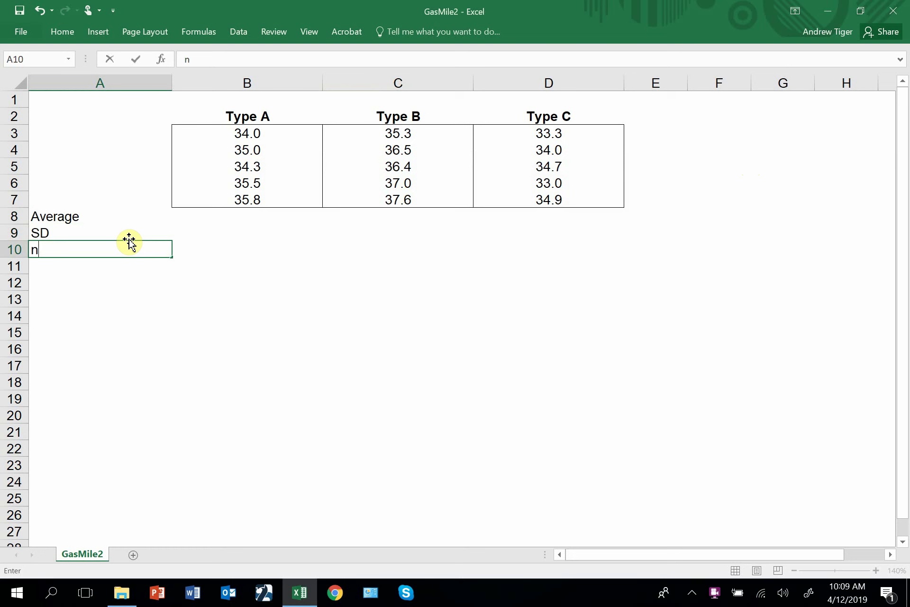
{"action": "key", "text": "Tab"}
Enter =AVERAGE(B3:B7) in B8 for Type A's average of 34.9.
{"action": "key", "text": "Up"}
{"action": "key", "text": "Up"}
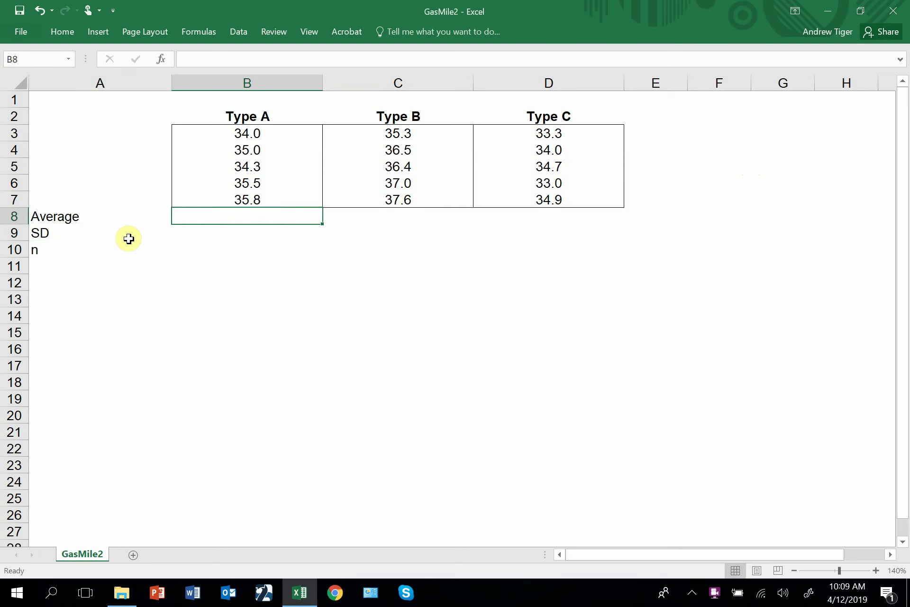
{"action": "type", "text": "=average("}
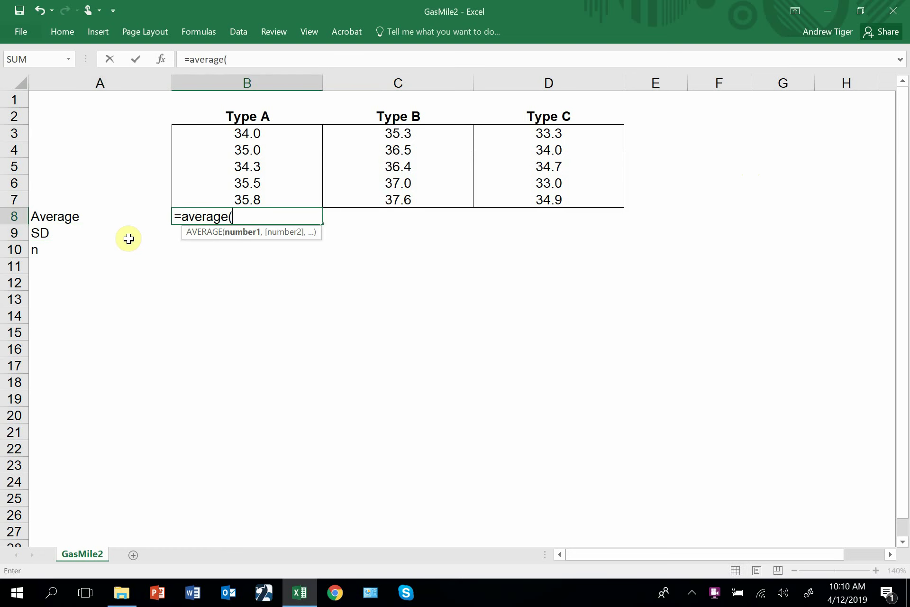
{"action": "left_click_drag", "start_coordinate": [219, 138], "coordinate": [211, 195]}
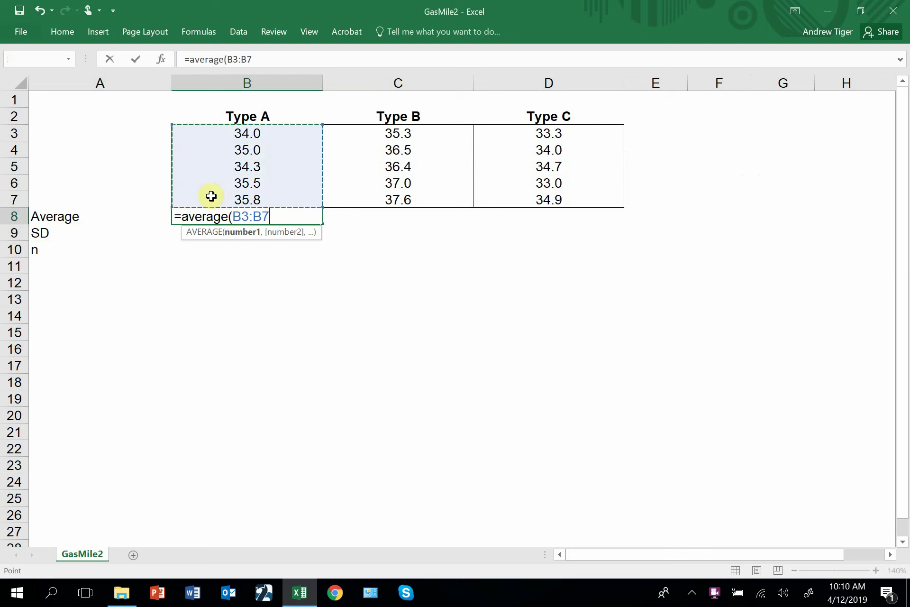
{"action": "key", "text": "Return"}
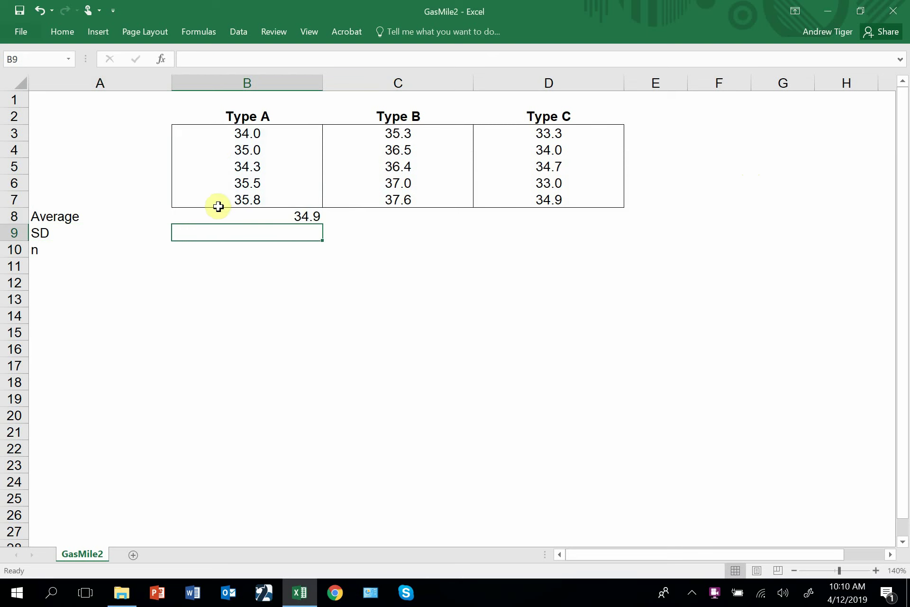
Enter =STDEV.S(B3:B7) in B9 for Type A's standard deviation of 0.8.
{"action": "type", "text": "=sd"}
{"action": "key", "text": "BackSpace"}
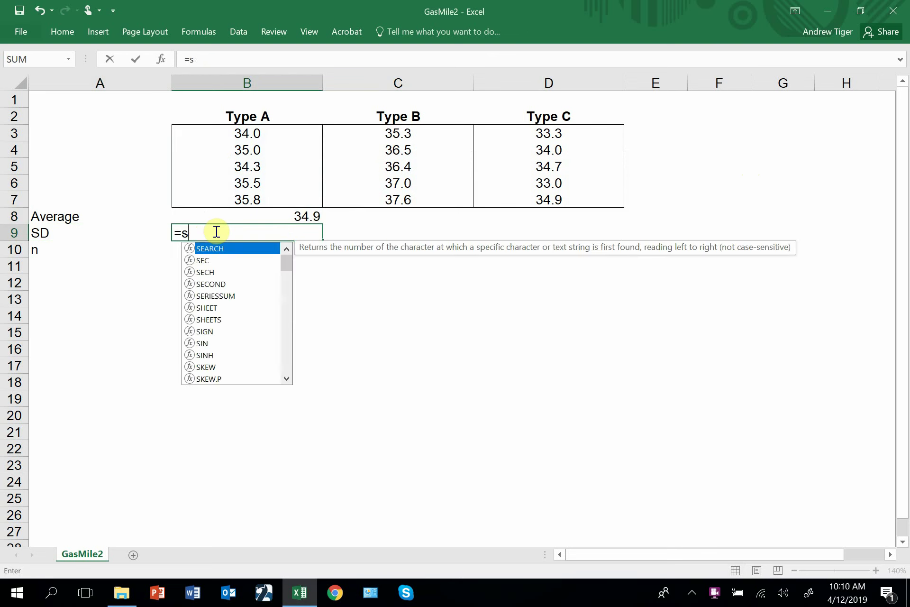
{"action": "type", "text": "tdev.s("}
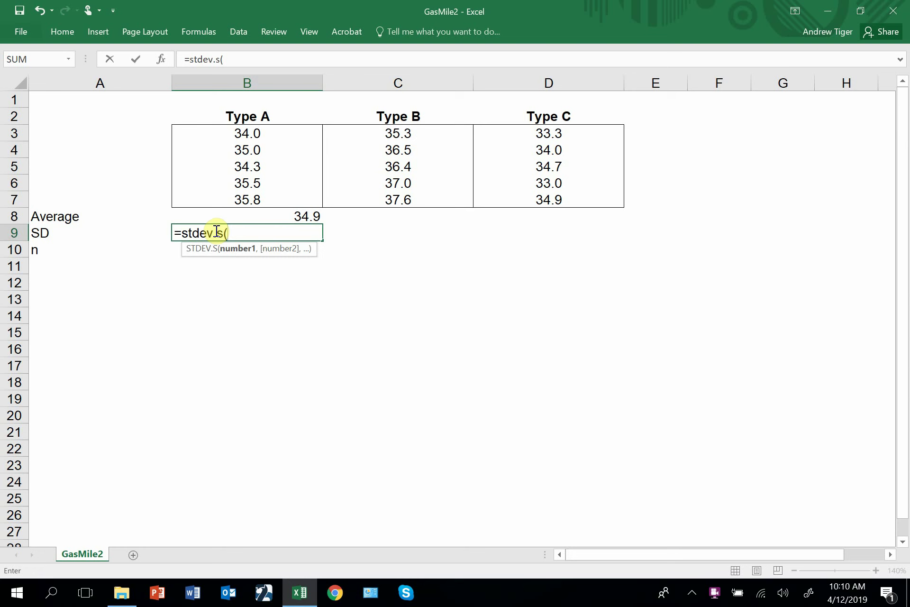
{"action": "left_click_drag", "start_coordinate": [230, 132], "coordinate": [225, 194]}
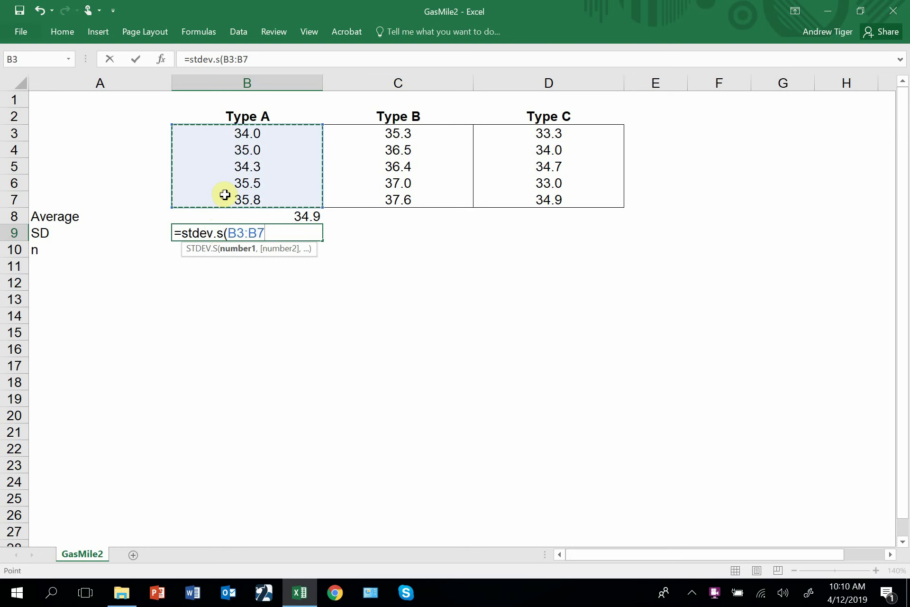
{"action": "type", "text": ")"}
{"action": "key", "text": "Return"}
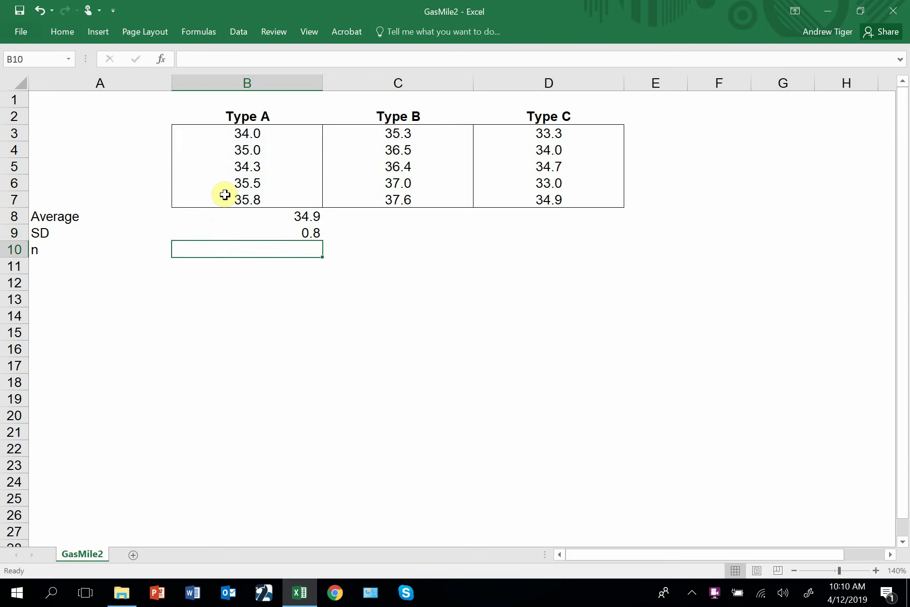
Enter =COUNT(B3:B7) in B10 for Type A's sample size of 5.
{"action": "type", "text": "=count("}
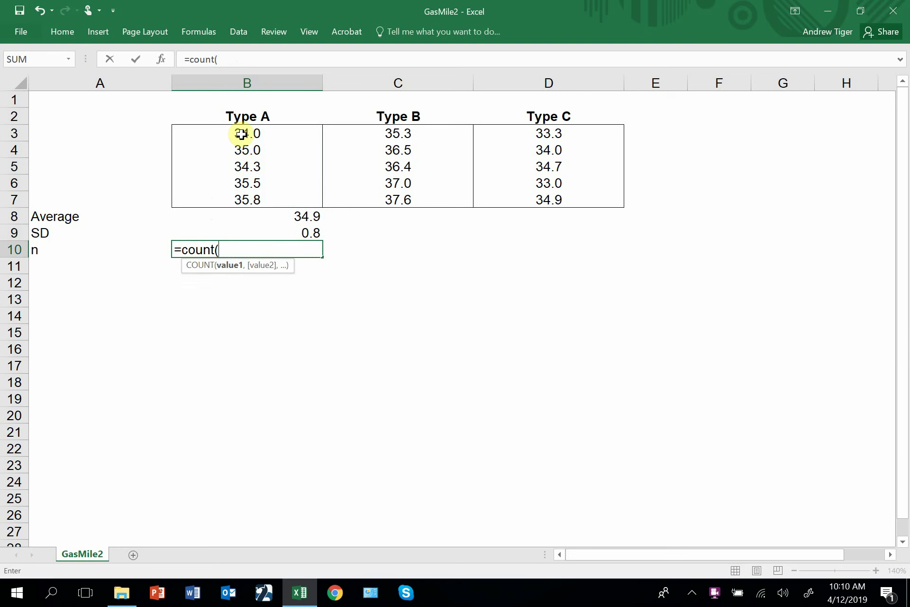
{"action": "left_click_drag", "start_coordinate": [244, 136], "coordinate": [235, 198]}
{"action": "type", "text": ")"}
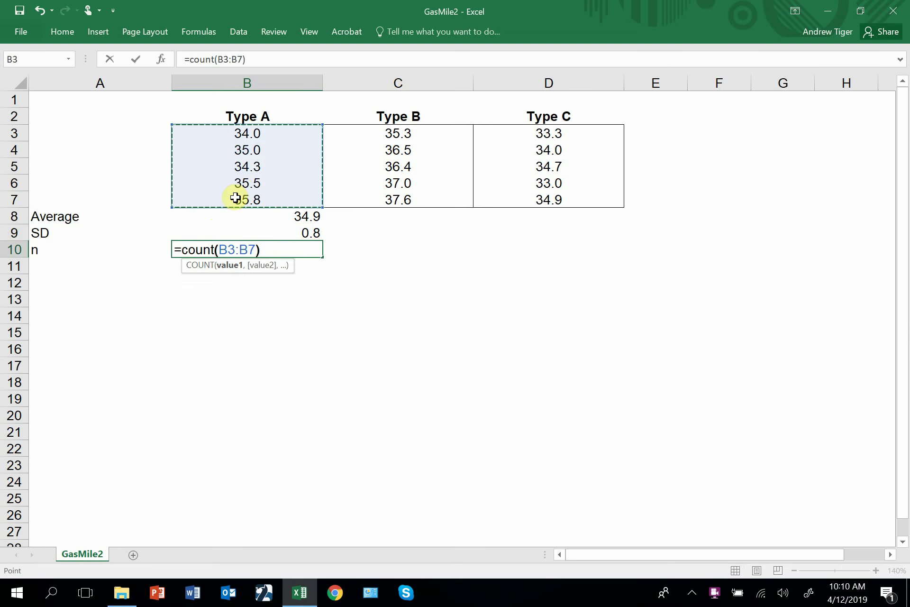
{"action": "key", "text": "Return"}
{"action": "left_click", "coordinate": [216, 300]}
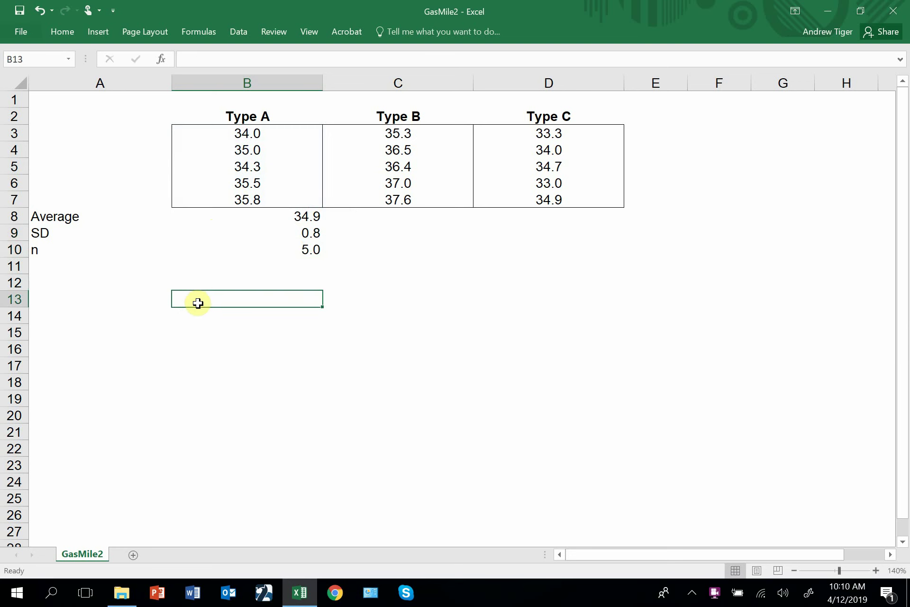
Enter the label Confidence in F1 with the value 0.95 in G1.
{"action": "left_click", "coordinate": [84, 103]}
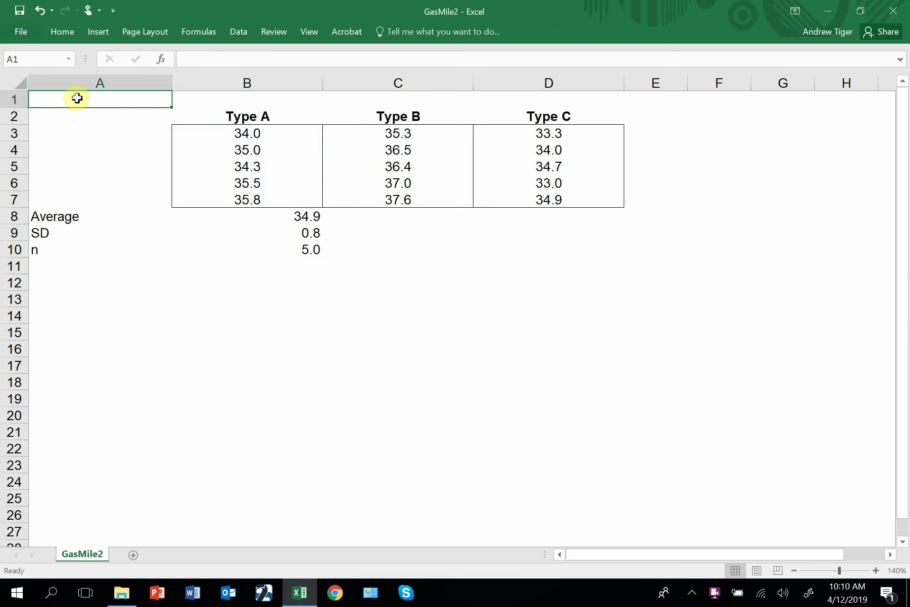
{"action": "left_click", "coordinate": [711, 101]}
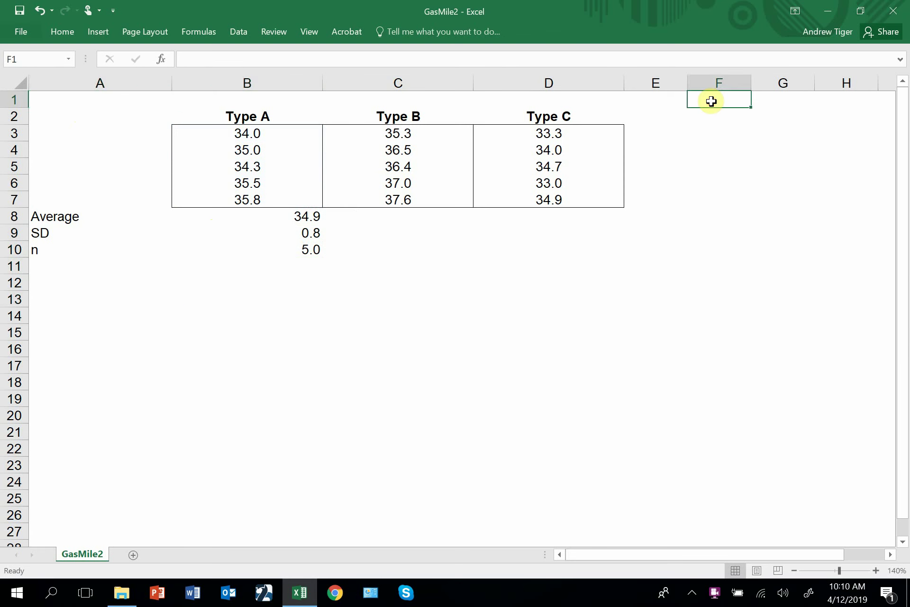
{"action": "type", "text": "Confidence"}
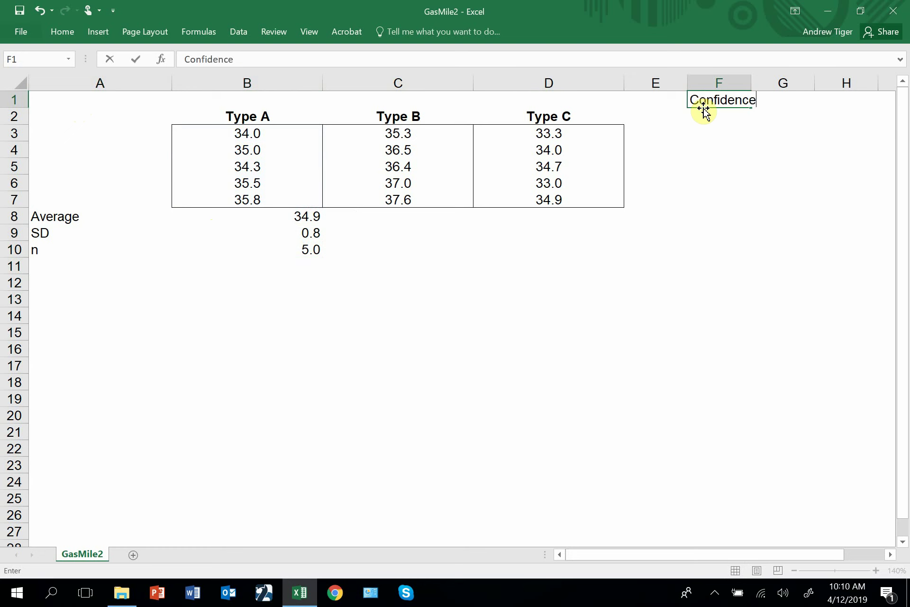
{"action": "key", "text": "Tab"}
{"action": "type", "text": "."}
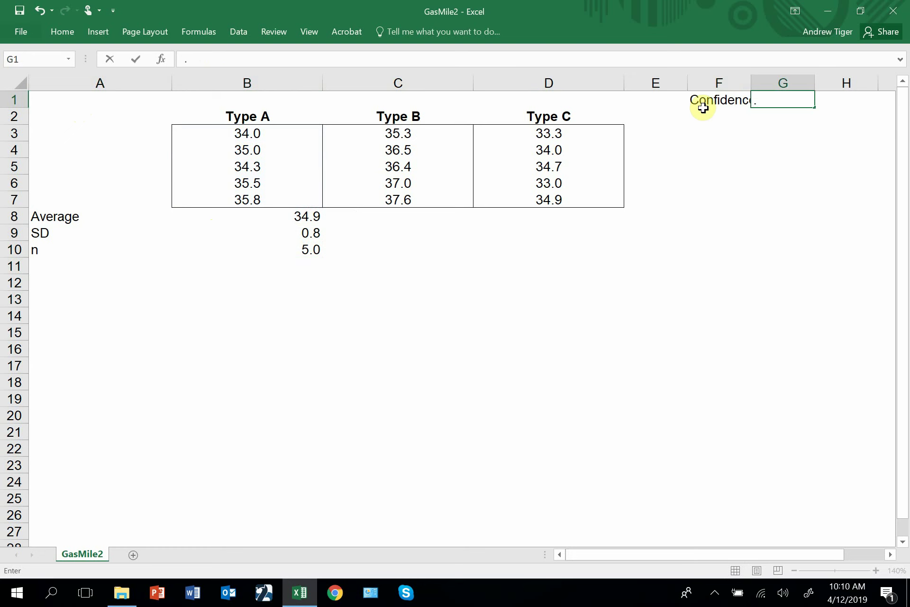
{"action": "key", "text": "Return"}
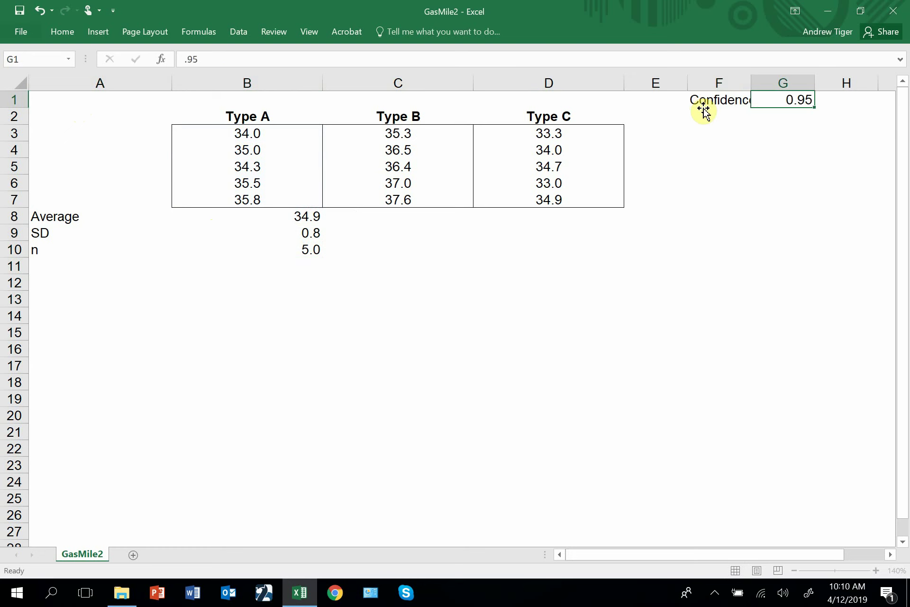
Add alpha in F2 as =1-G1 (0.05) and widen column F to fit.
{"action": "type", "text": "alpha"}
{"action": "key", "text": "Tab"}
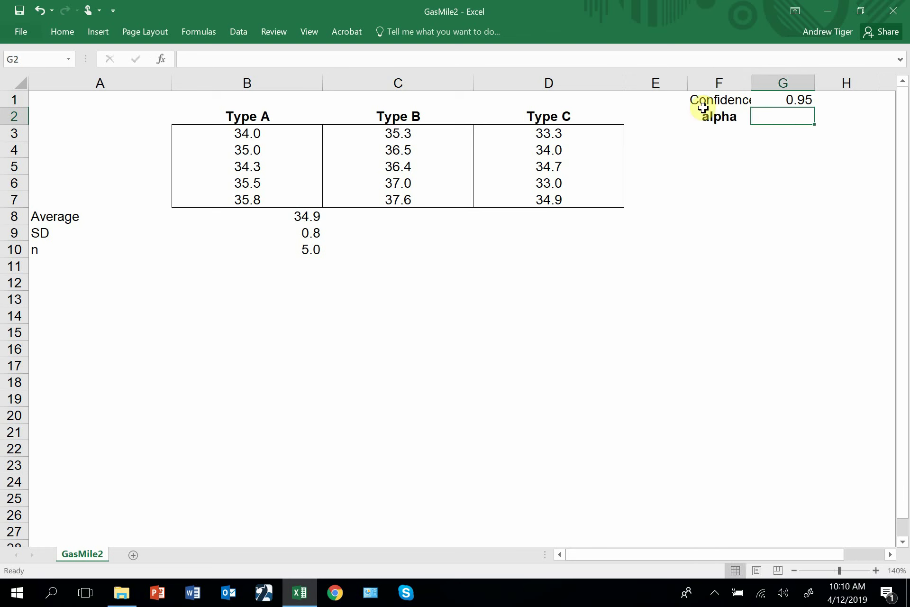
{"action": "type", "text": "="}
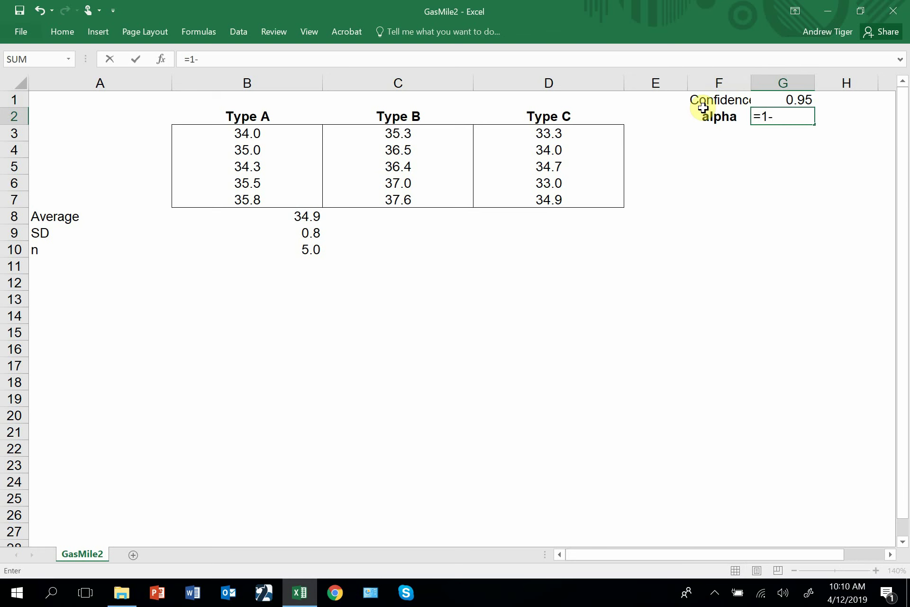
{"action": "type", "text": "1-"}
{"action": "left_click", "coordinate": [782, 97]}
{"action": "key", "text": "Return"}
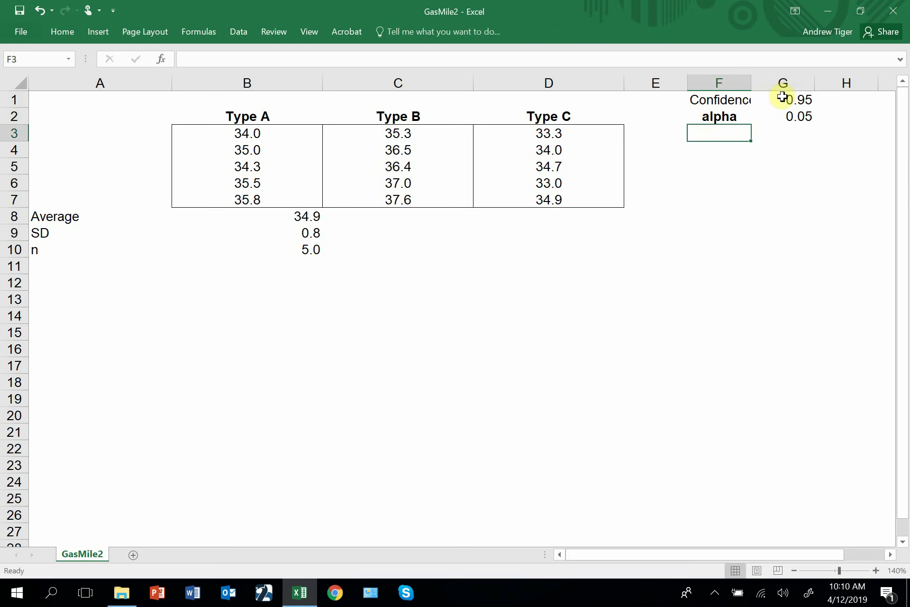
{"action": "left_click_drag", "start_coordinate": [752, 83], "coordinate": [806, 116]}
{"action": "left_click", "coordinate": [820, 101]}
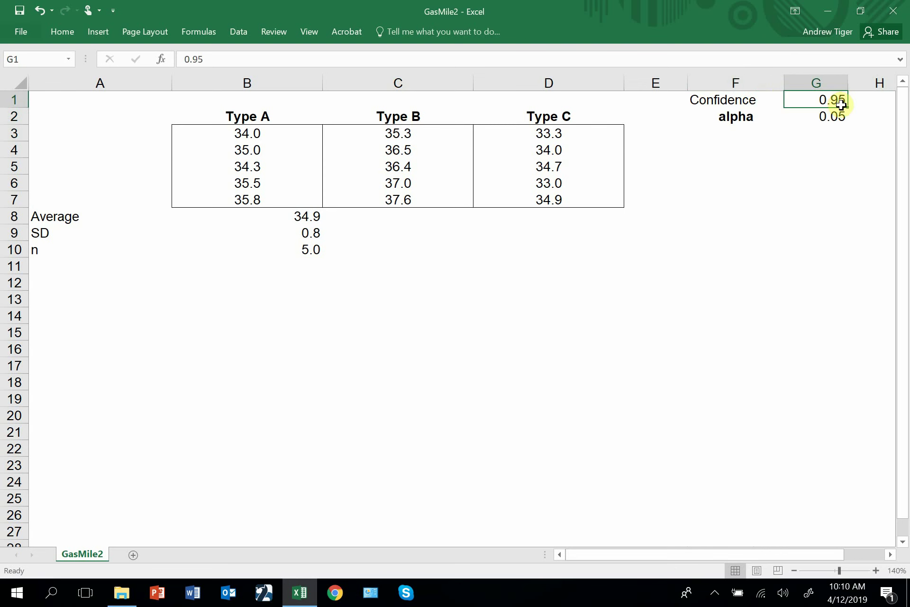
Label cell A11 'Confidence Interval Width'.
{"action": "left_click", "coordinate": [71, 268]}
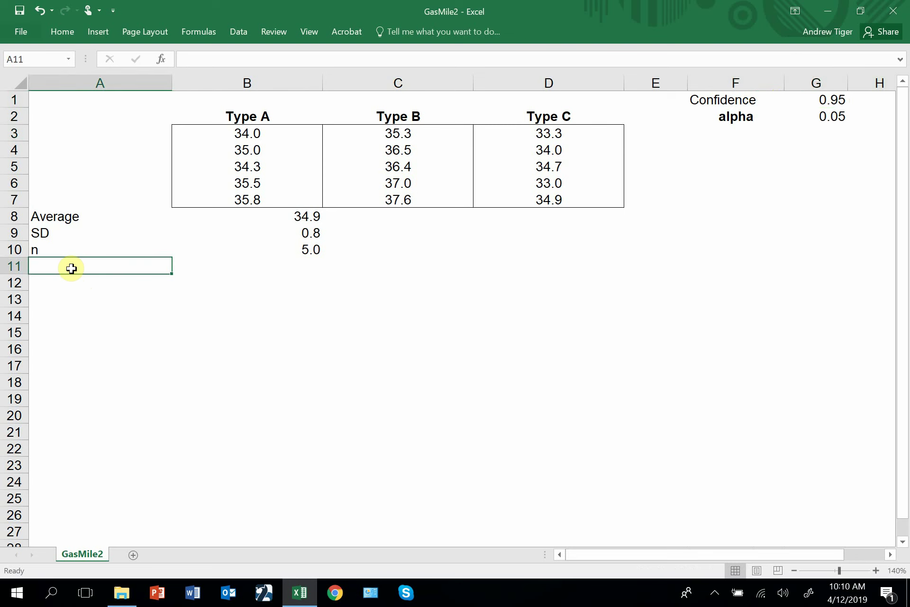
{"action": "type", "text": "Confidence Interval Width"}
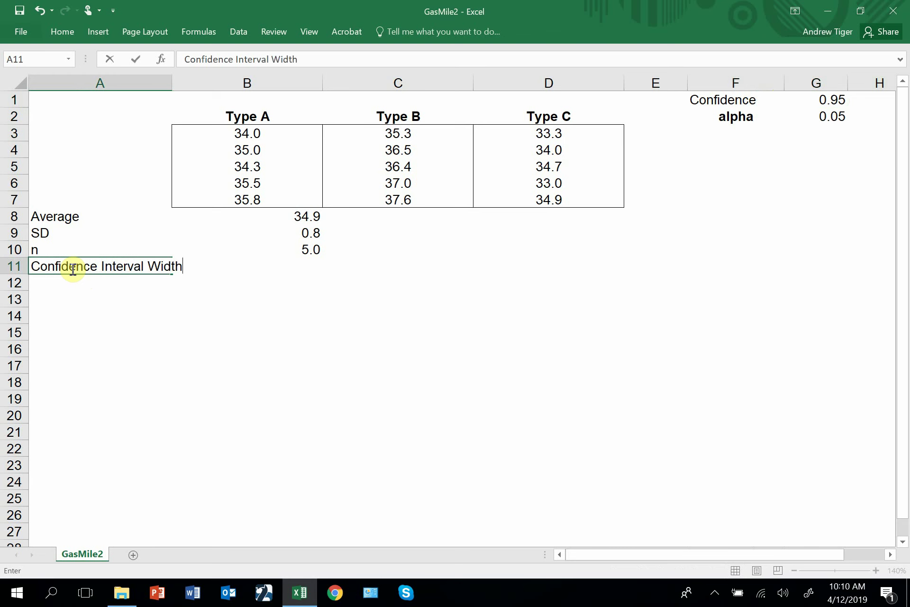
{"action": "key", "text": "Tab"}
Enter =CONFIDENCE.T($G$2,B9,B10) in B11, with alpha as an absolute reference.
{"action": "type", "text": "="}
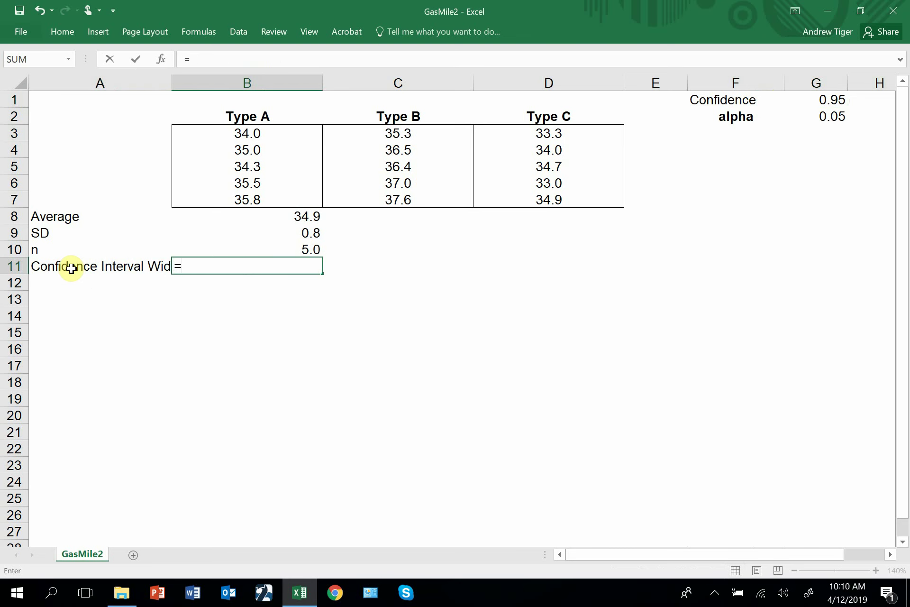
{"action": "type", "text": "confidence.t("}
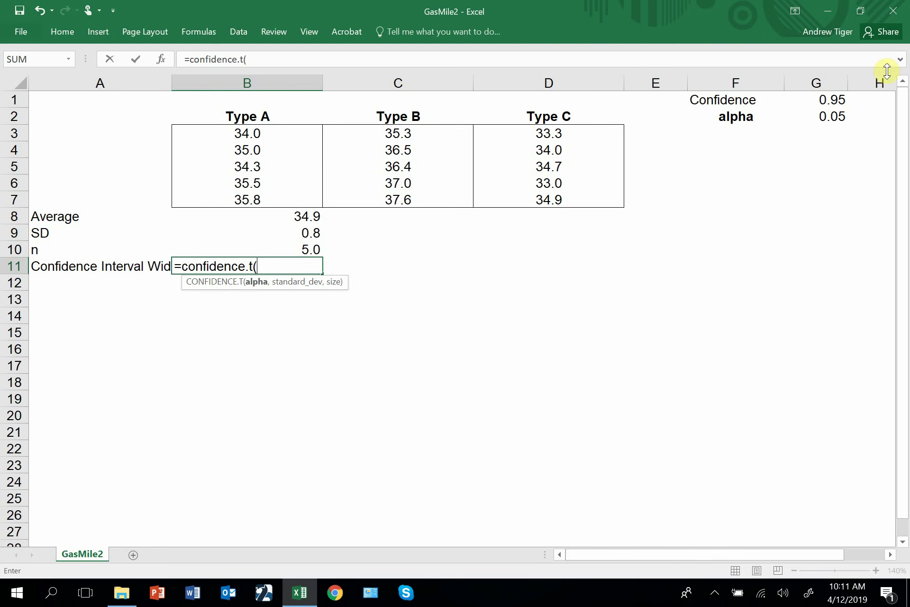
{"action": "left_click", "coordinate": [841, 117]}
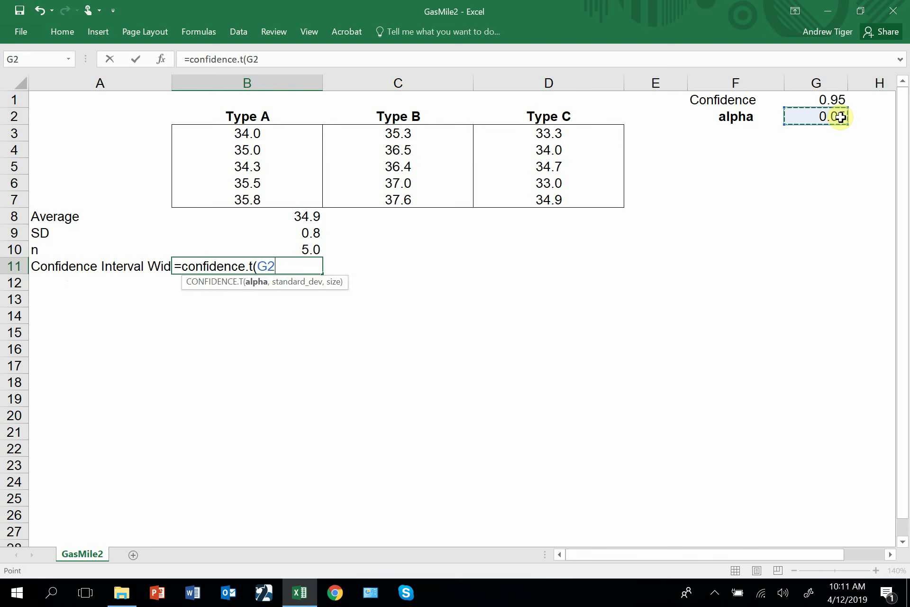
{"action": "type", "text": ","}
{"action": "left_click", "coordinate": [266, 234]}
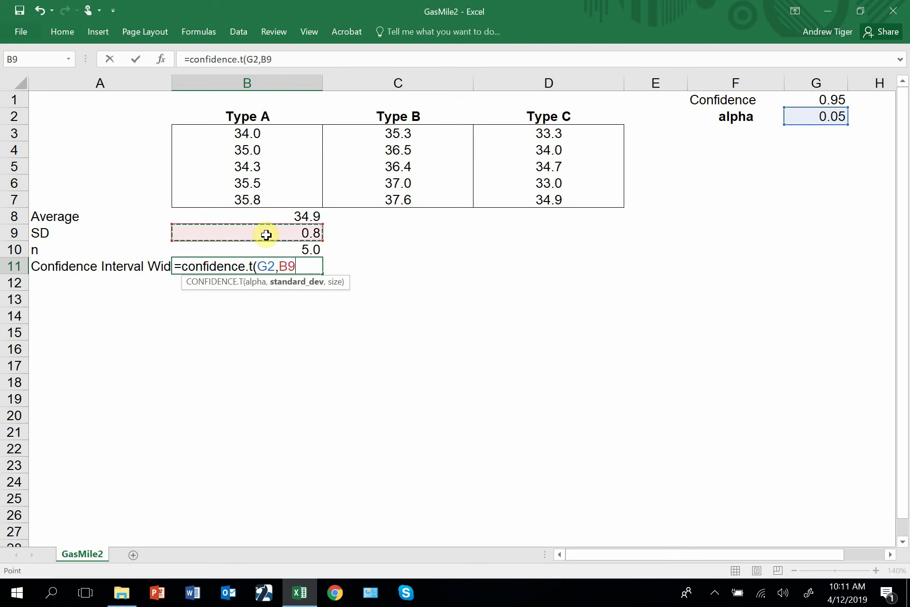
{"action": "type", "text": ","}
{"action": "left_click", "coordinate": [266, 250]}
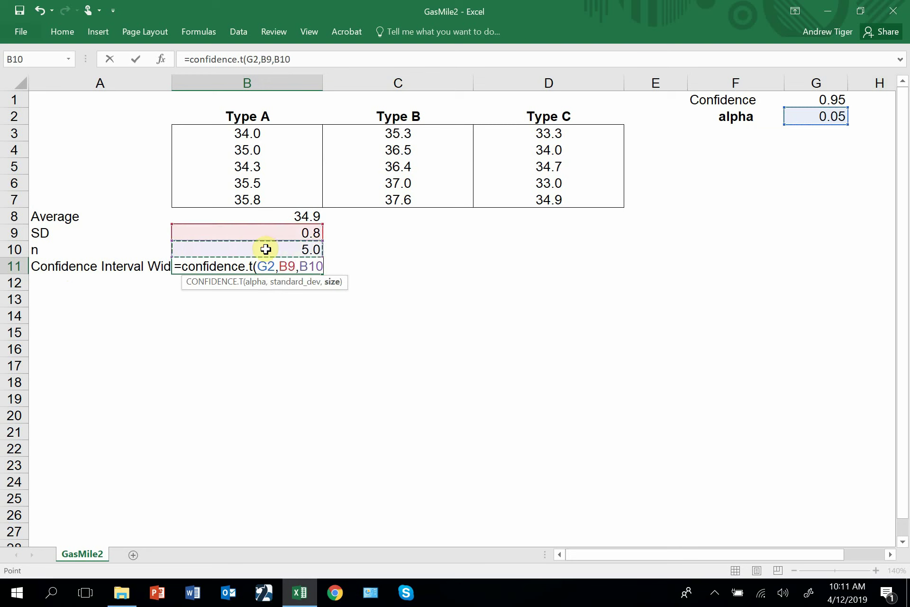
{"action": "left_click", "coordinate": [266, 266]}
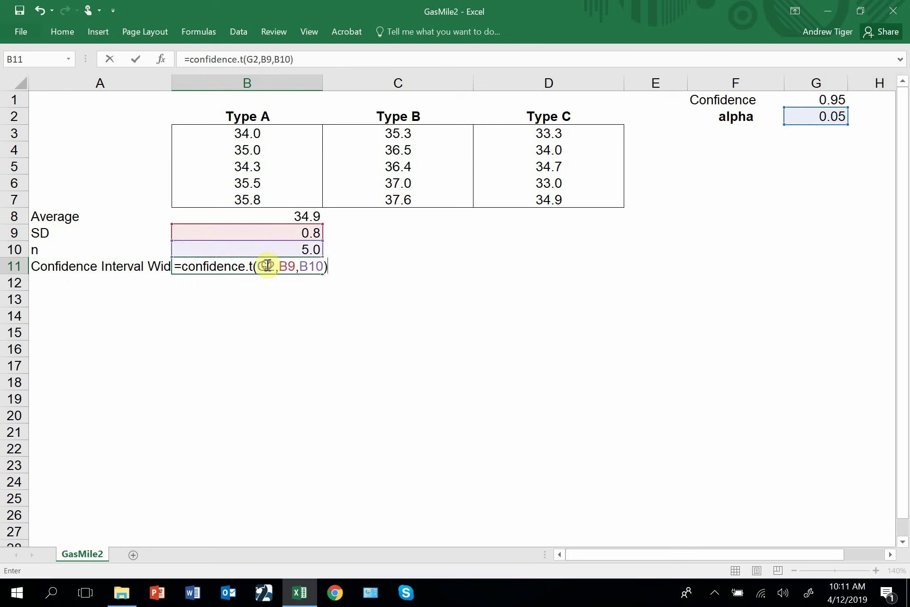
{"action": "key", "text": "F4"}
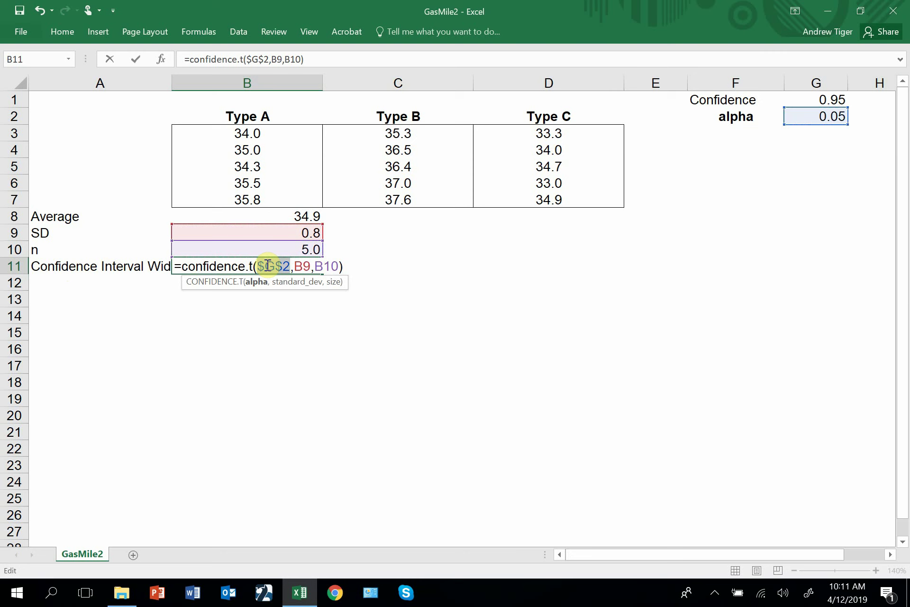
{"action": "key", "text": "Return"}
Fill B8:B11 right to column D, then start a B12 formula referencing the Type A heading.
{"action": "left_click_drag", "start_coordinate": [275, 216], "coordinate": [566, 259]}
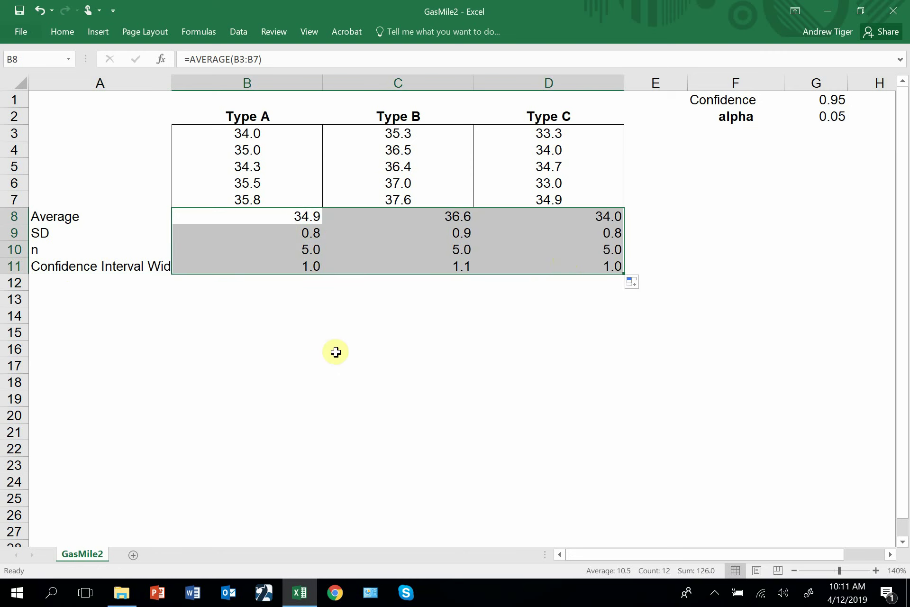
{"action": "left_click", "coordinate": [197, 287]}
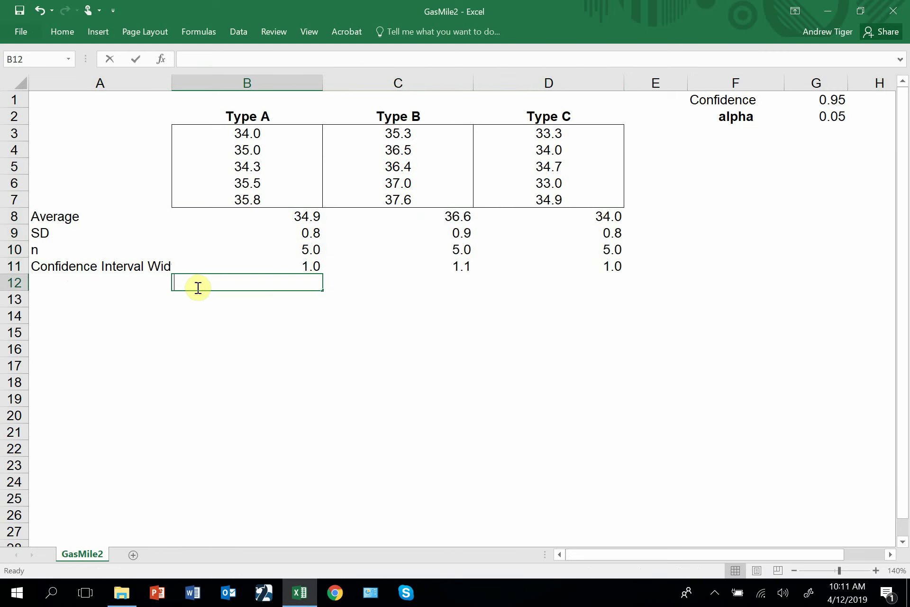
{"action": "type", "text": "-"}
{"action": "left_click", "coordinate": [248, 113]}
Put =B2 in B12, fill it right to D12, and centre the Type A–C headings.
{"action": "key", "text": "Return"}
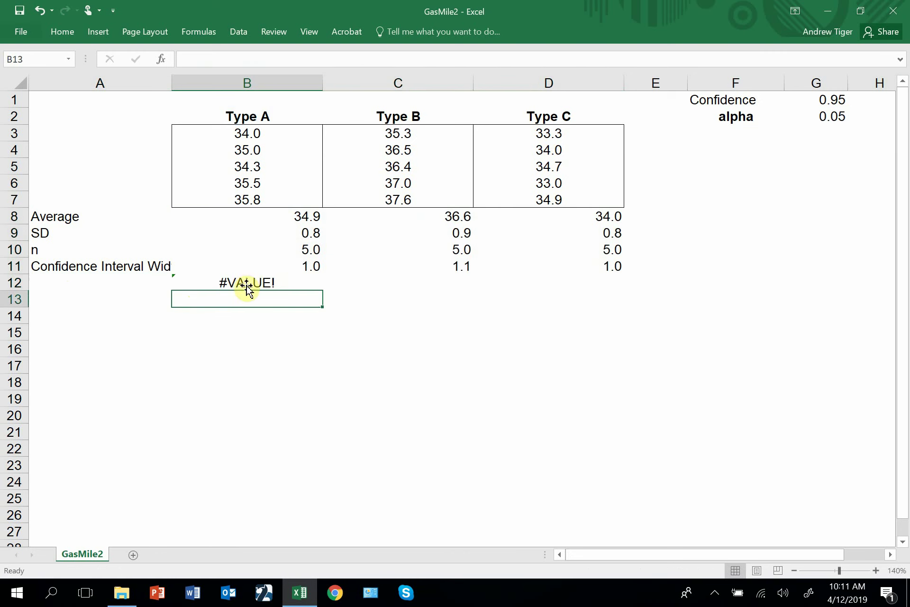
{"action": "left_click", "coordinate": [248, 283]}
{"action": "type", "text": "="}
{"action": "left_click", "coordinate": [242, 119]}
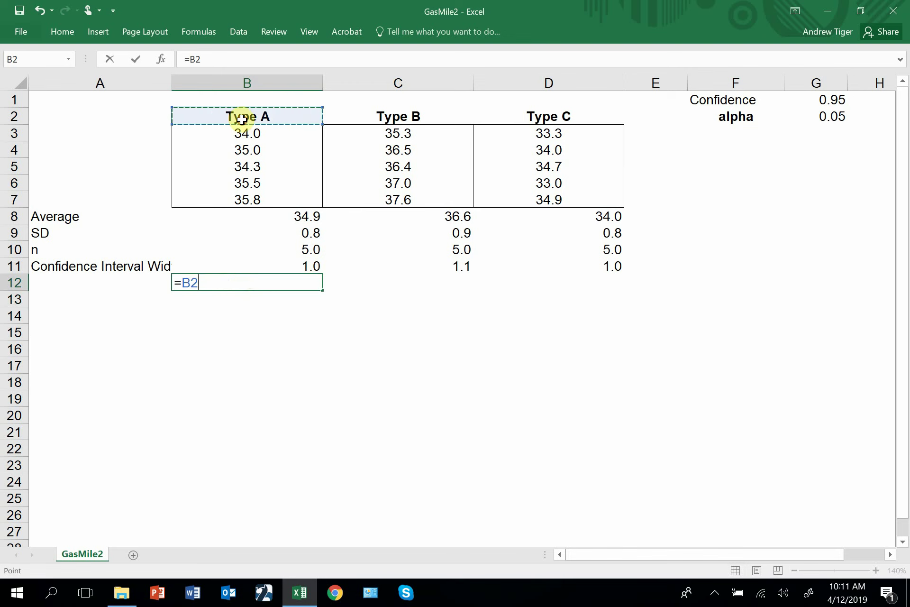
{"action": "key", "text": "Return"}
{"action": "left_click", "coordinate": [251, 283]}
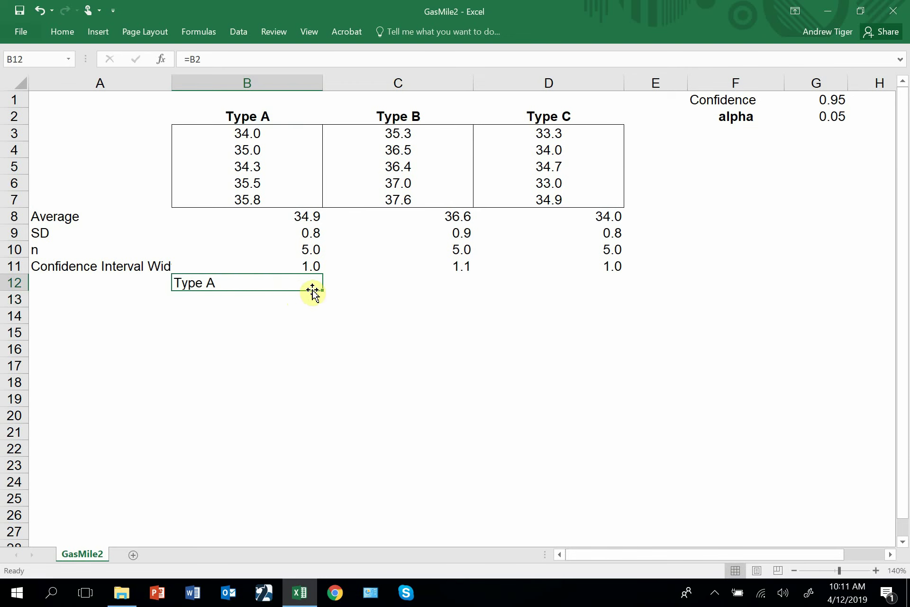
{"action": "left_click_drag", "start_coordinate": [325, 292], "coordinate": [576, 286]}
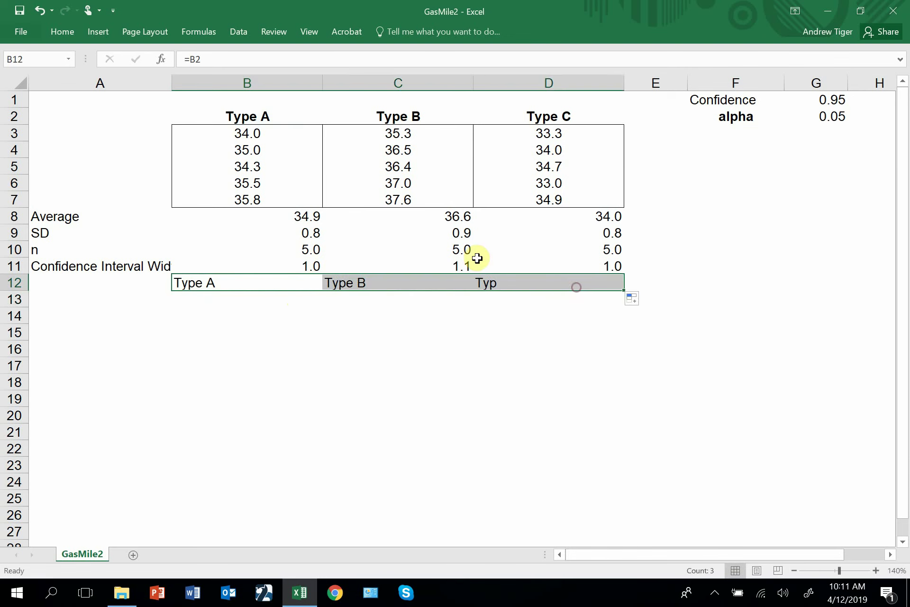
{"action": "left_click", "coordinate": [64, 33]}
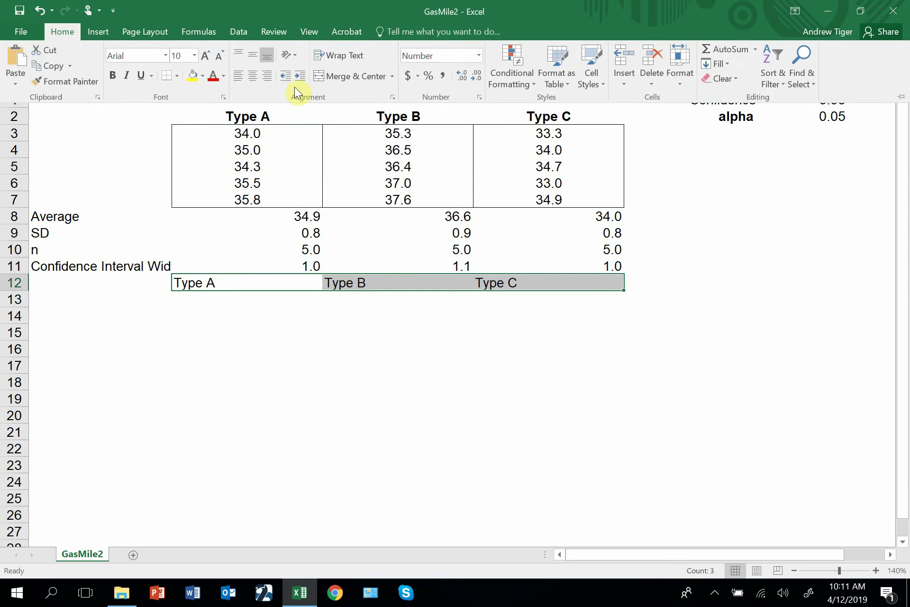
{"action": "left_click", "coordinate": [254, 81]}
{"action": "left_click", "coordinate": [152, 315]}
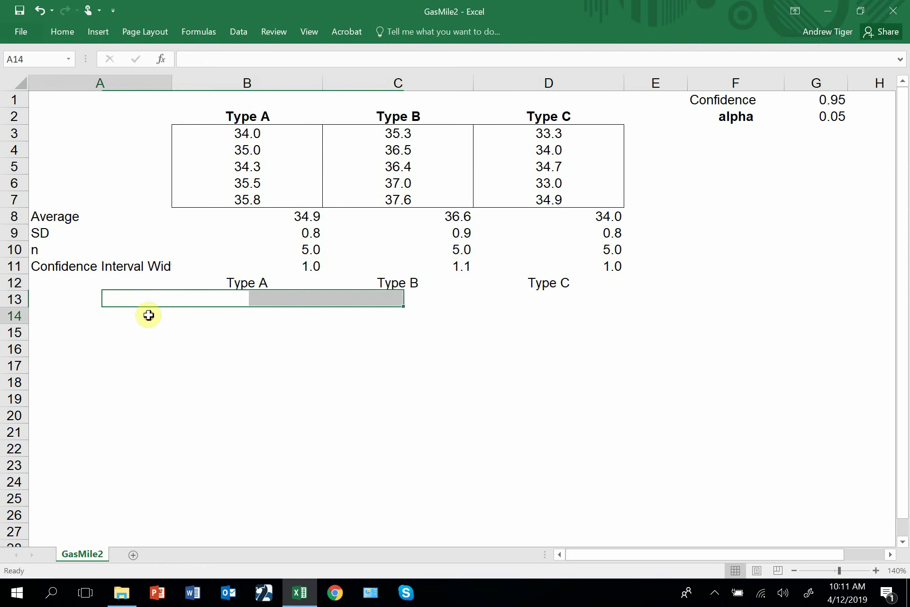
Label cells A13:A15 as Upper Level, Lower Level and Average.
{"action": "left_click", "coordinate": [152, 298]}
{"action": "type", "text": "Av"}
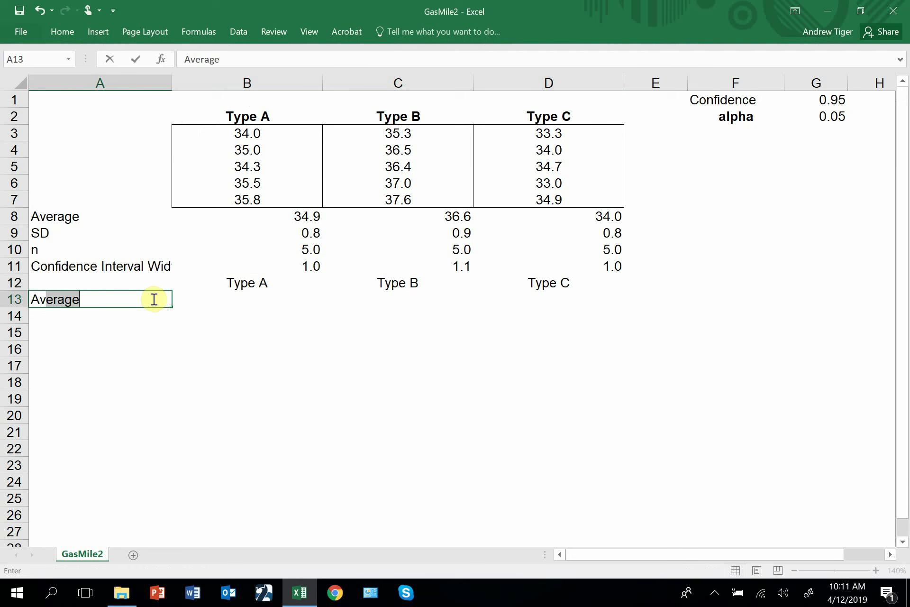
{"action": "key", "text": "BackSpace"}
{"action": "key", "text": "BackSpace"}
{"action": "key", "text": "BackSpace"}
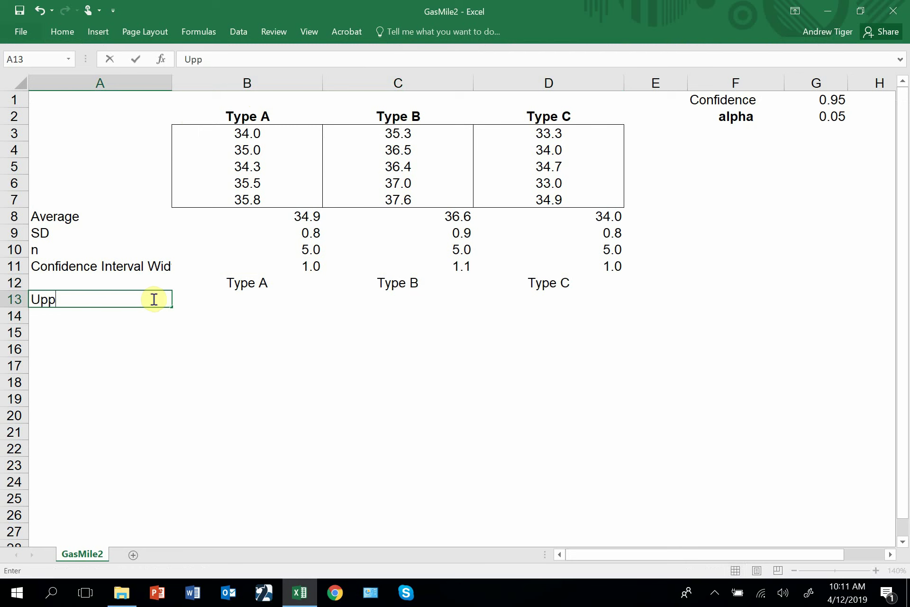
{"action": "type", "text": "Upper Level"}
{"action": "key", "text": "Return"}
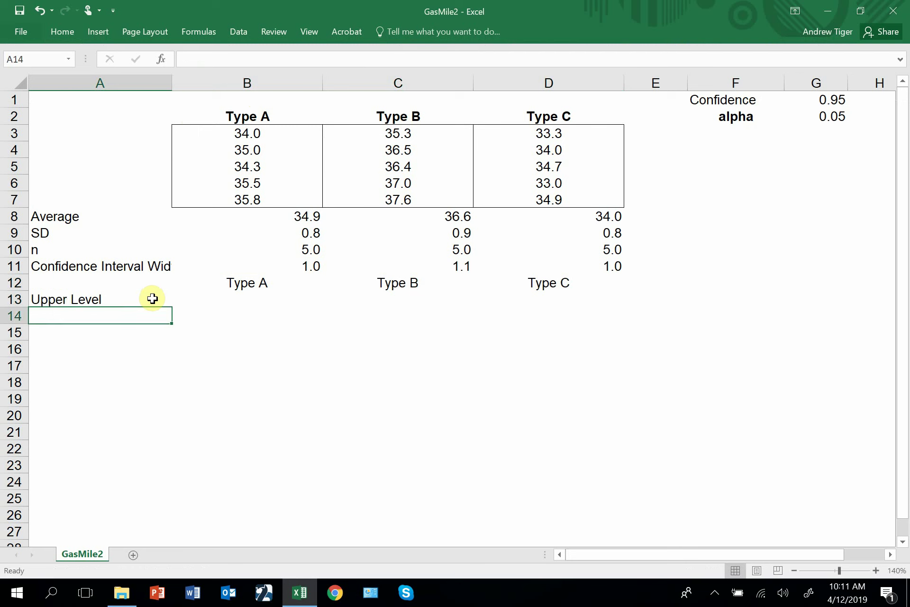
{"action": "type", "text": "Lower Level"}
{"action": "key", "text": "Return"}
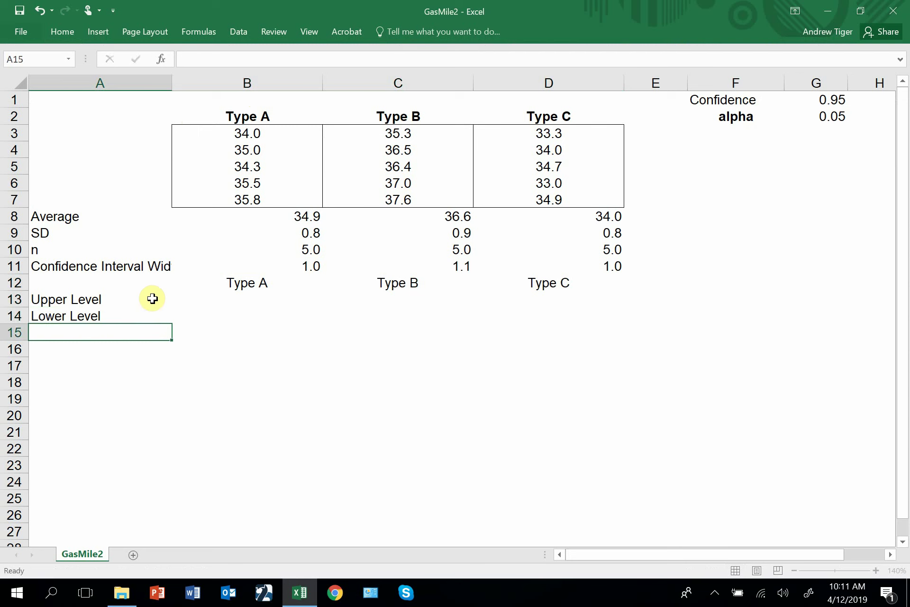
{"action": "type", "text": "Average"}
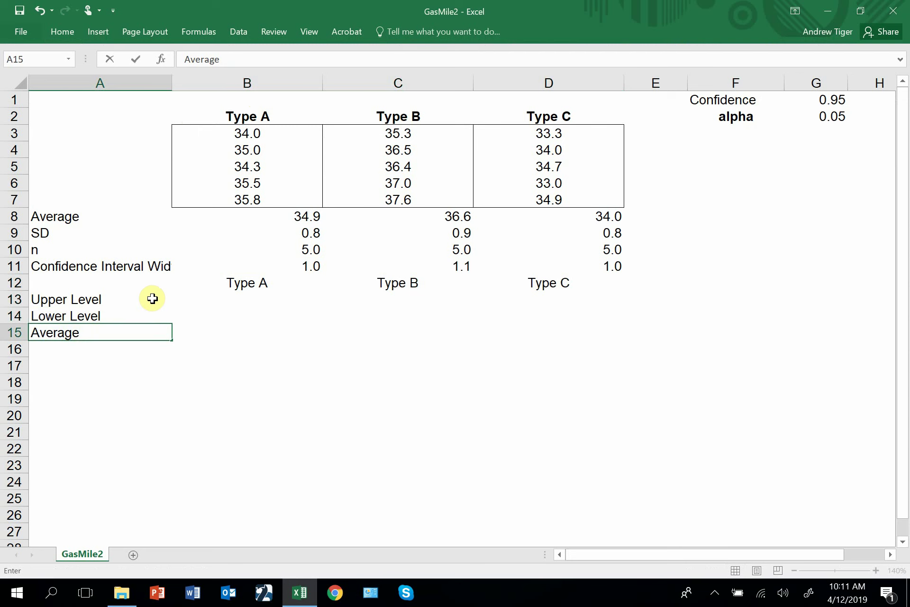
{"action": "key", "text": "Tab"}
{"action": "key", "text": "Up"}
{"action": "key", "text": "Up"}
Enter =B8+B11 in B13 for Type A's upper level and widen column A.
{"action": "type", "text": "="}
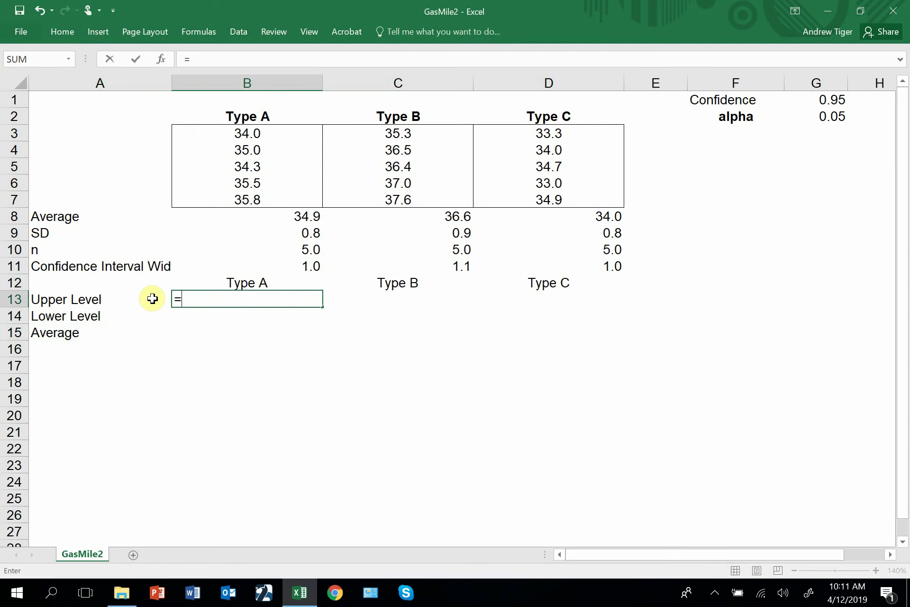
{"action": "left_click", "coordinate": [243, 217]}
{"action": "type", "text": "+"}
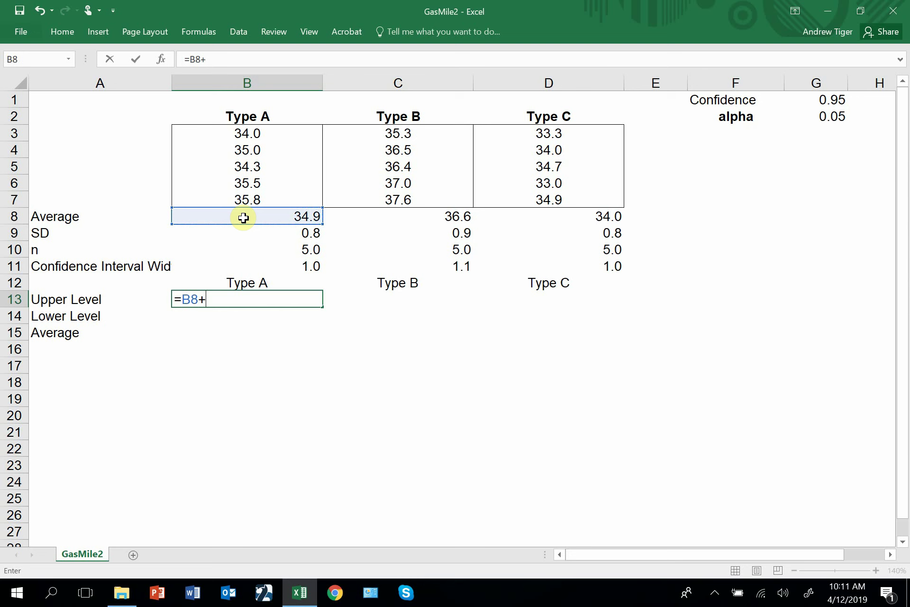
{"action": "left_click", "coordinate": [247, 264]}
{"action": "key", "text": "ctrl+Return"}
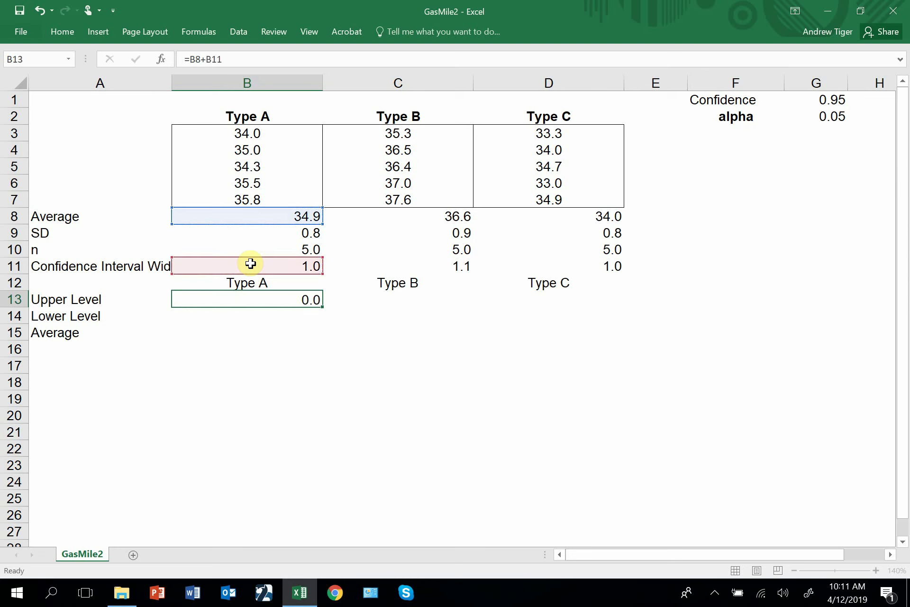
{"action": "key", "text": "Return"}
{"action": "left_click_drag", "start_coordinate": [172, 88], "coordinate": [224, 95]}
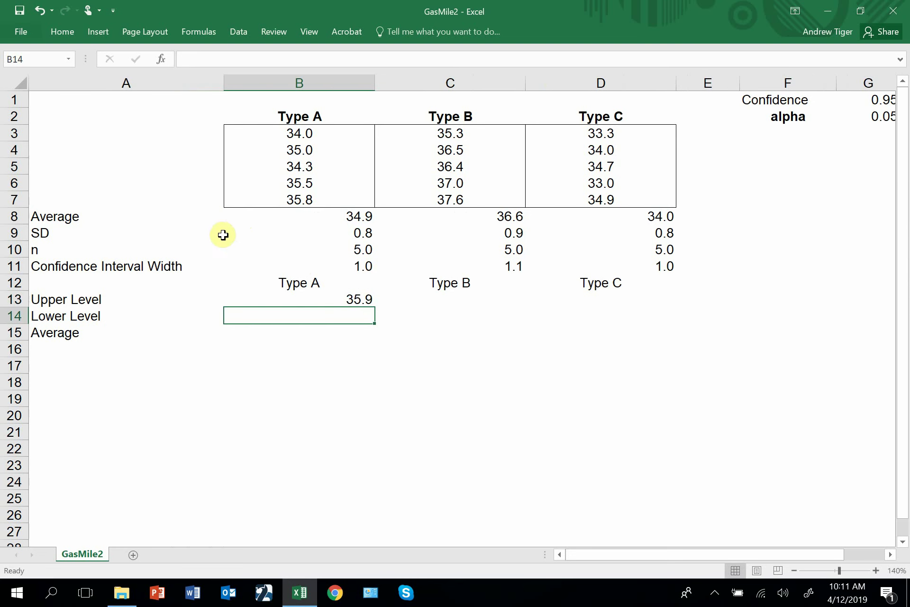
{"action": "left_click", "coordinate": [297, 294]}
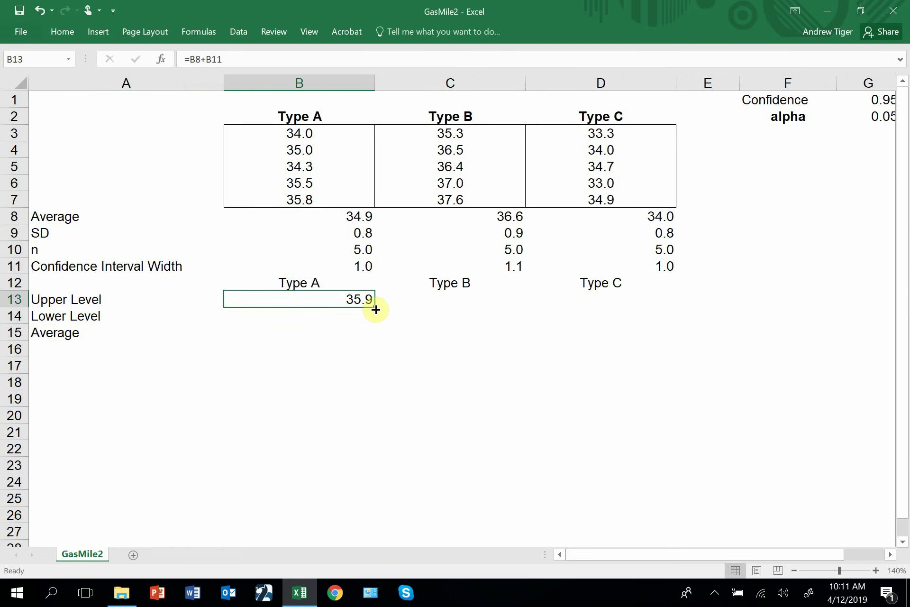
Enter =B8-B11 in B14 for Type A's lower level.
{"action": "left_click", "coordinate": [365, 314]}
{"action": "type", "text": "="}
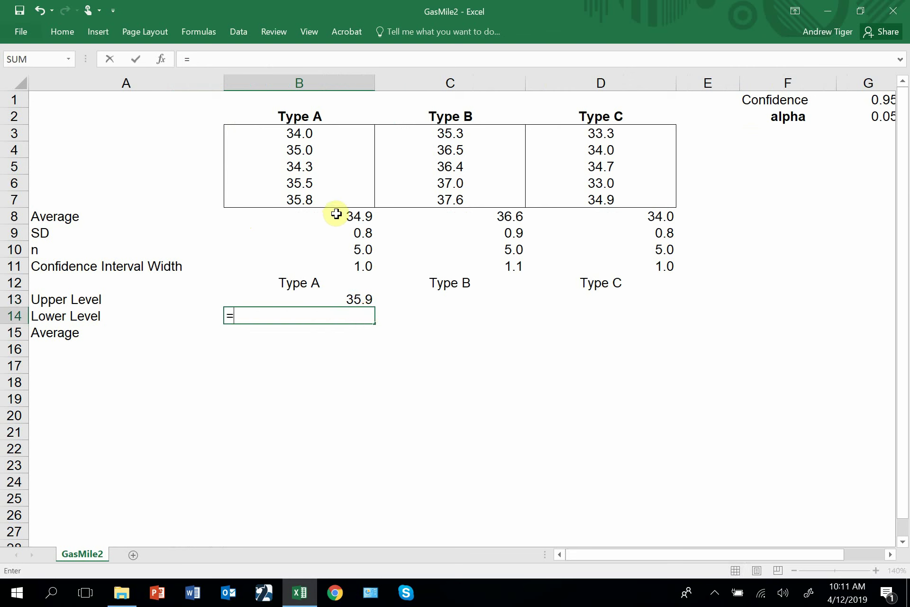
{"action": "left_click", "coordinate": [335, 215]}
{"action": "type", "text": "-"}
{"action": "left_click", "coordinate": [324, 269]}
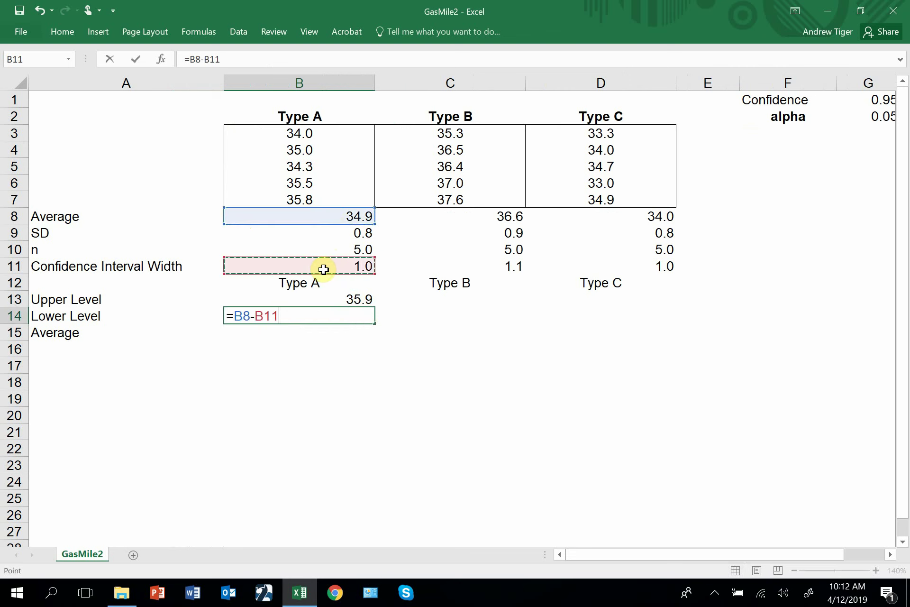
{"action": "key", "text": "Return"}
Set B15 to =B8, fill the three level rows right to column D, and narrow column A.
{"action": "type", "text": "="}
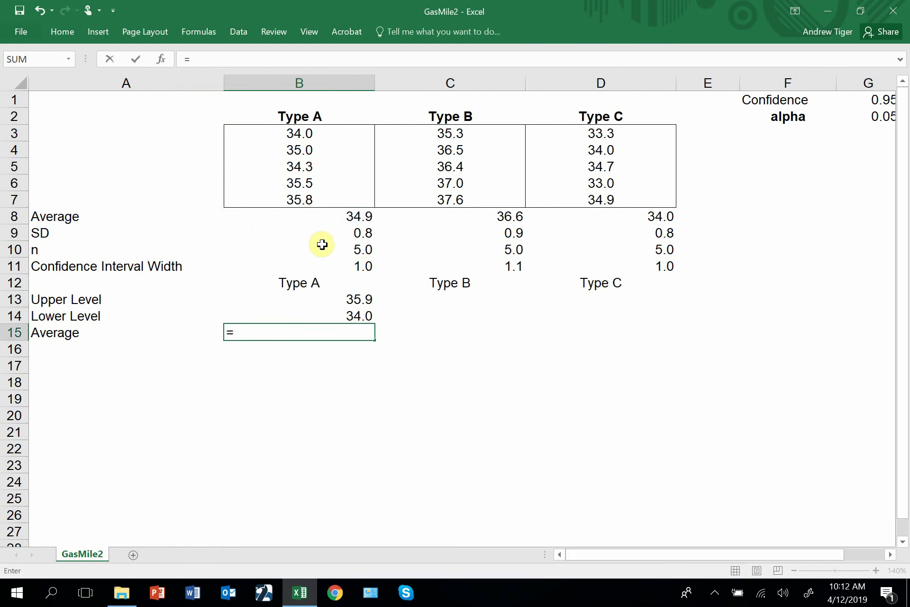
{"action": "left_click", "coordinate": [329, 213]}
{"action": "key", "text": "Return"}
{"action": "left_click_drag", "start_coordinate": [315, 299], "coordinate": [654, 340]}
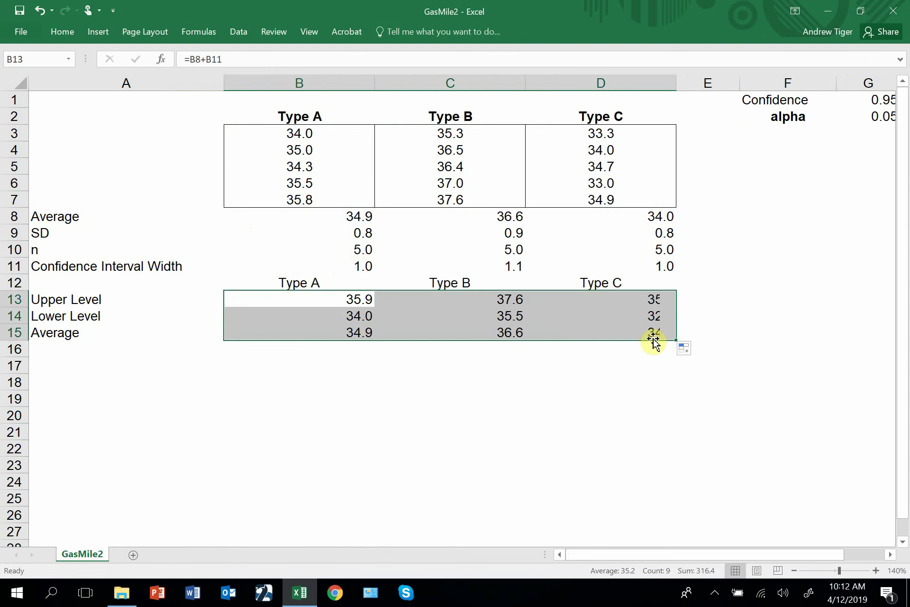
{"action": "left_click_drag", "start_coordinate": [223, 81], "coordinate": [192, 85]}
{"action": "left_click", "coordinate": [363, 366]}
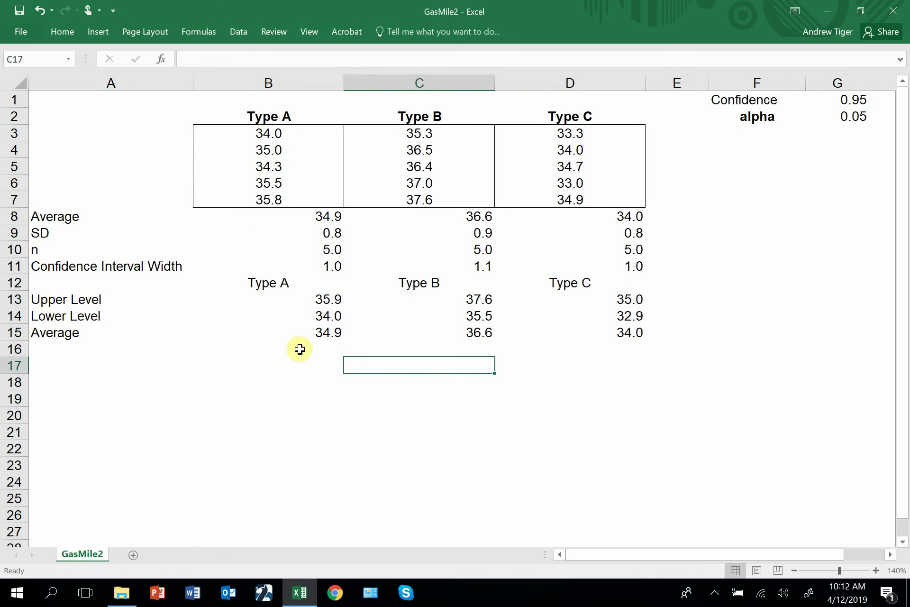
{"action": "left_click_drag", "start_coordinate": [290, 283], "coordinate": [548, 328]}
{"action": "left_click", "coordinate": [238, 303]}
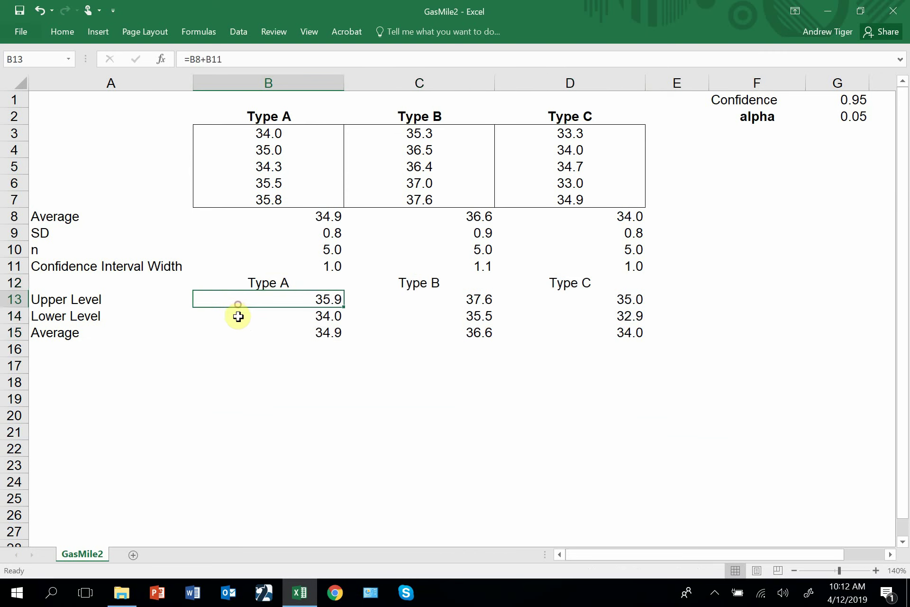
{"action": "left_click", "coordinate": [238, 317]}
{"action": "left_click", "coordinate": [238, 330]}
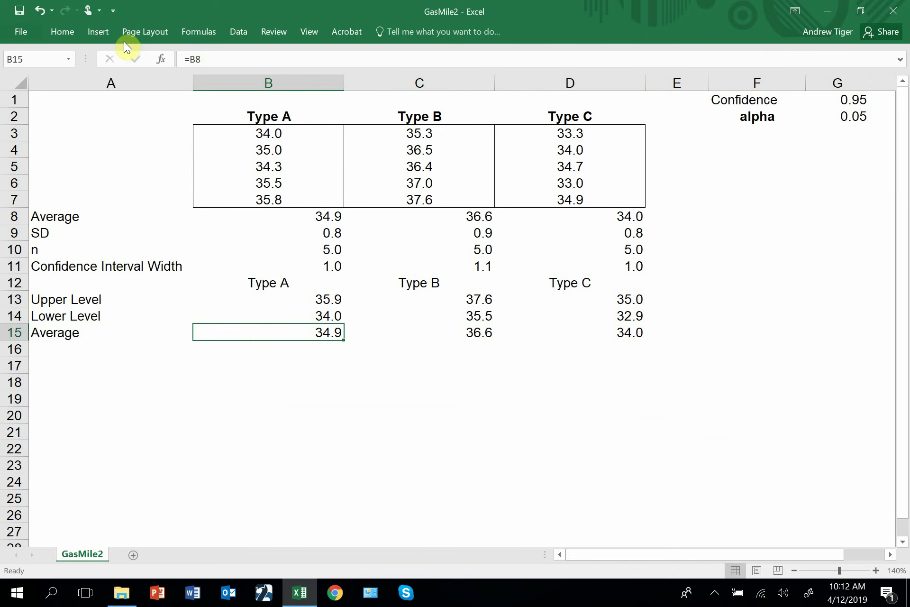
{"action": "left_click", "coordinate": [99, 33]}
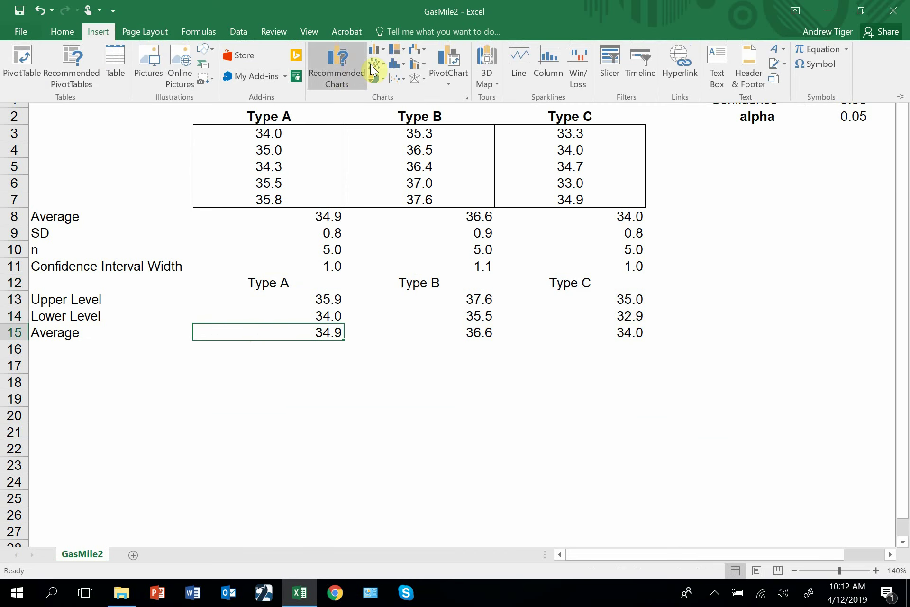
{"action": "left_click", "coordinate": [425, 53]}
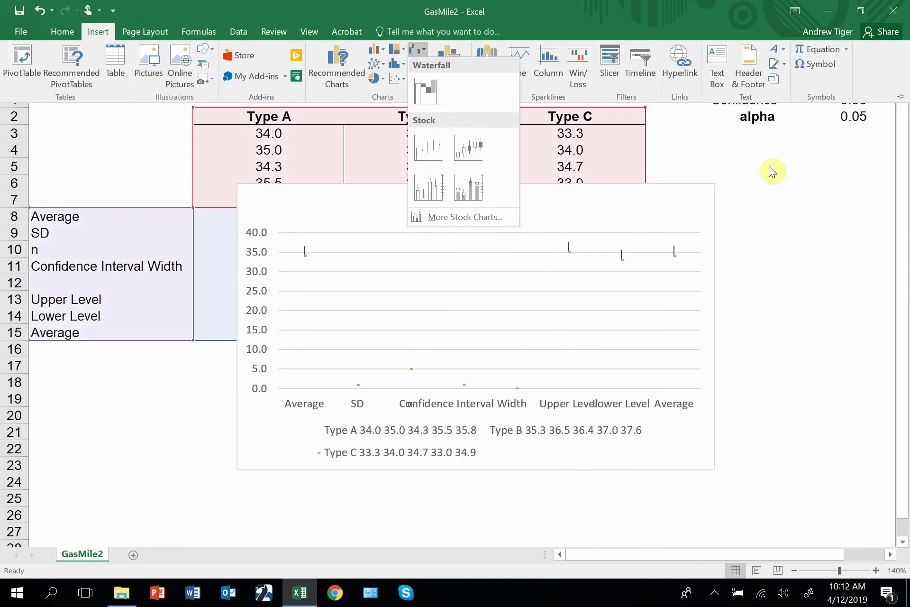
{"action": "left_click", "coordinate": [765, 162]}
{"action": "left_click_drag", "start_coordinate": [274, 285], "coordinate": [548, 329]}
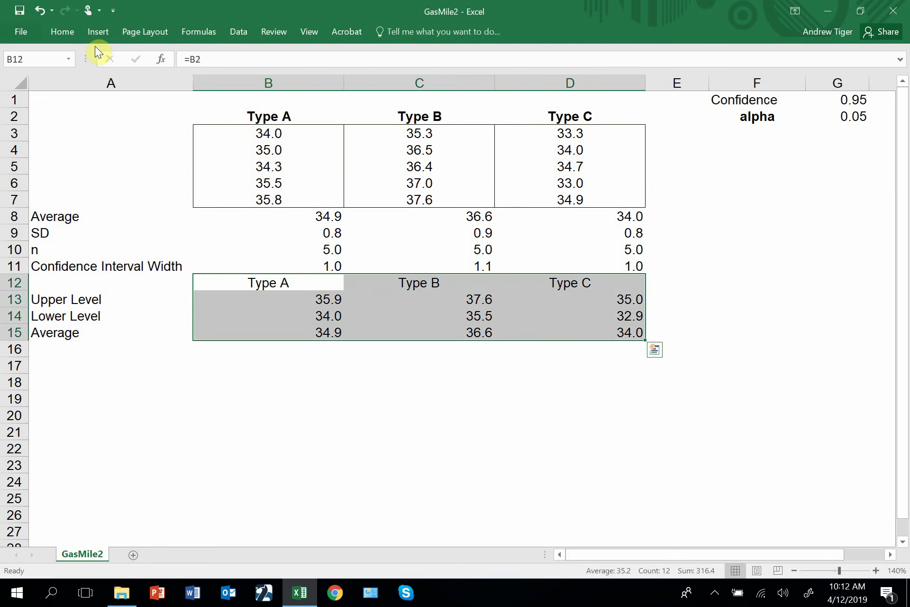
Insert a High-Low-Close stock chart of B12:D15 and move it below the table.
{"action": "left_click", "coordinate": [97, 34]}
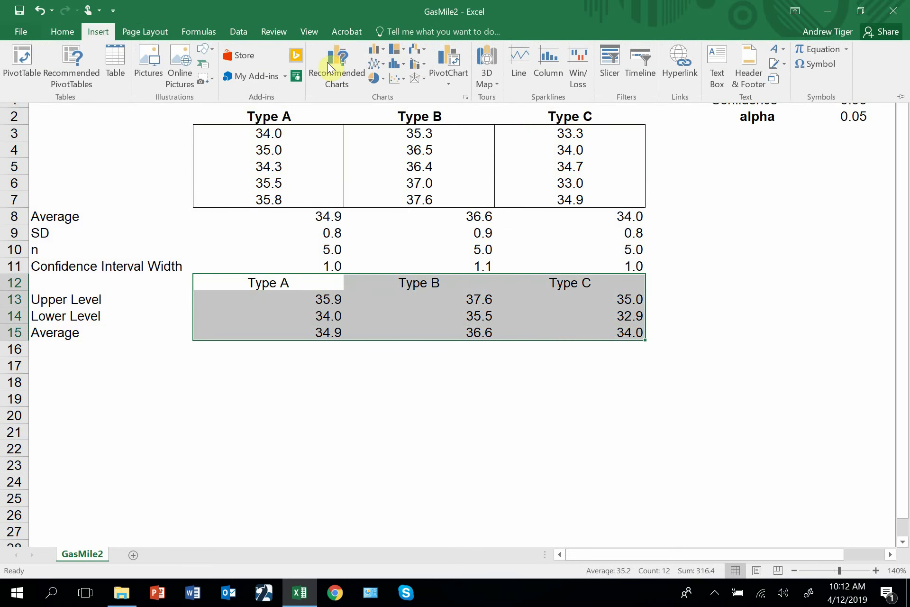
{"action": "left_click", "coordinate": [419, 49]}
{"action": "left_click", "coordinate": [430, 157]}
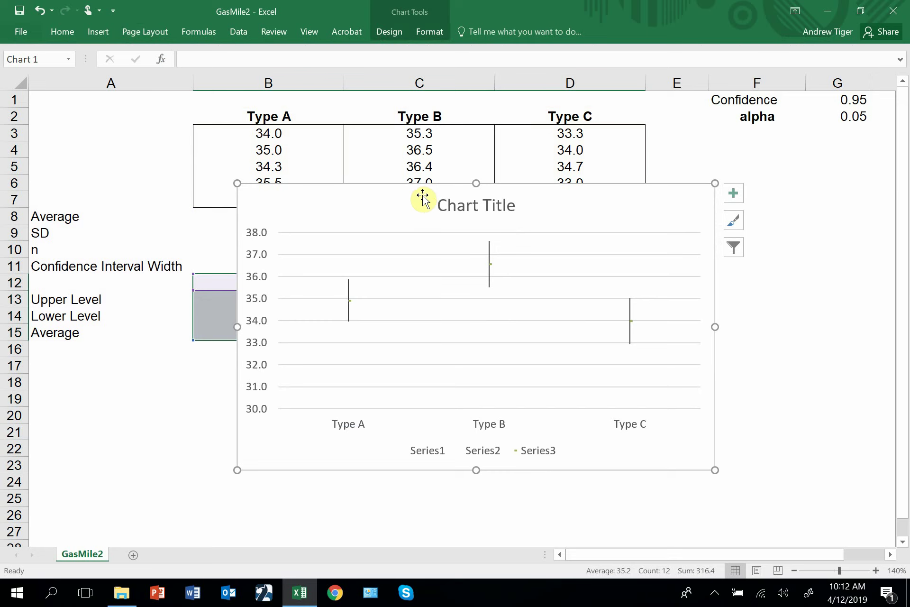
{"action": "left_click_drag", "start_coordinate": [422, 198], "coordinate": [355, 349]}
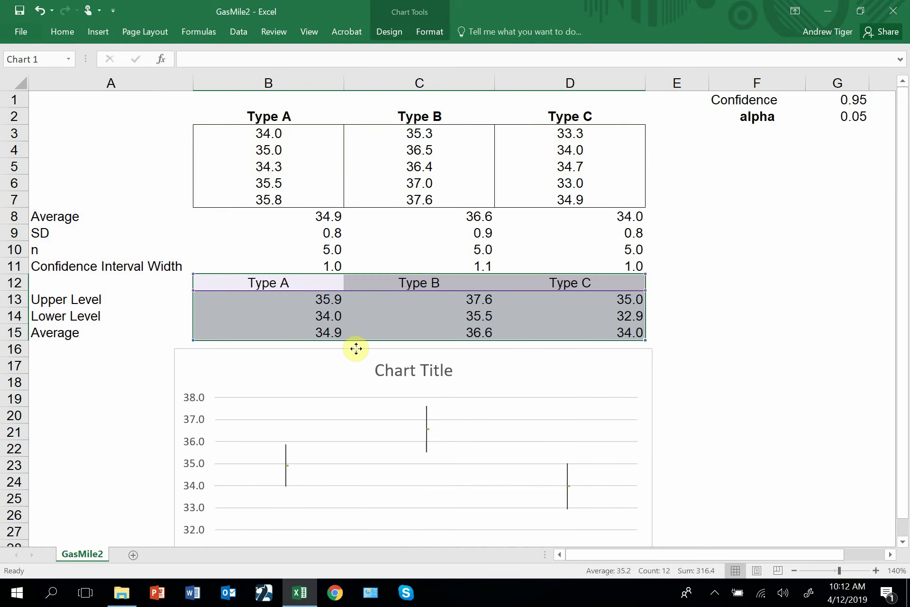
{"action": "scroll", "coordinate": [700, 411], "scroll_direction": "down", "scroll_amount": 3}
{"action": "left_click", "coordinate": [720, 401]}
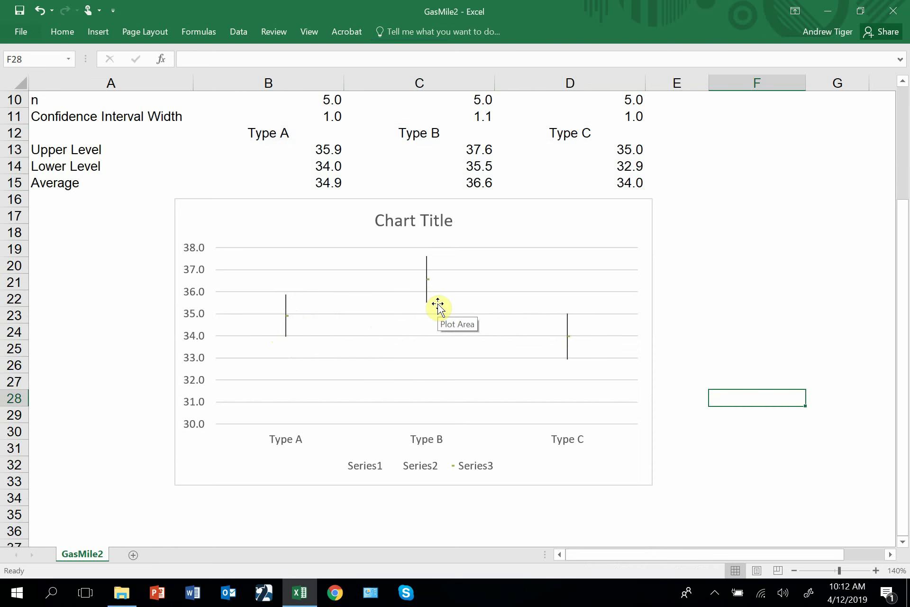
Delete the stock chart's title so the Type A–C ranges fill the plot.
{"action": "left_click", "coordinate": [439, 221]}
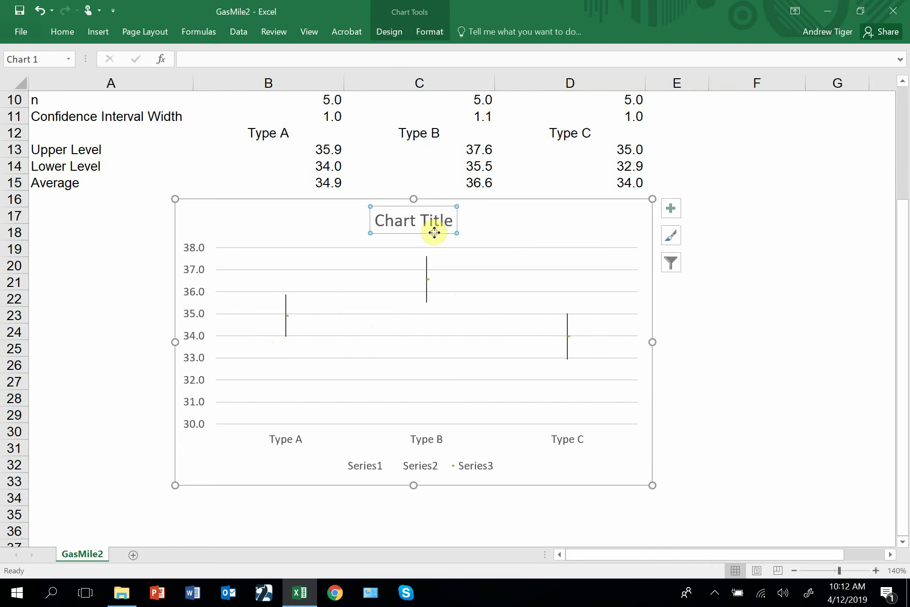
{"action": "key", "text": "Delete"}
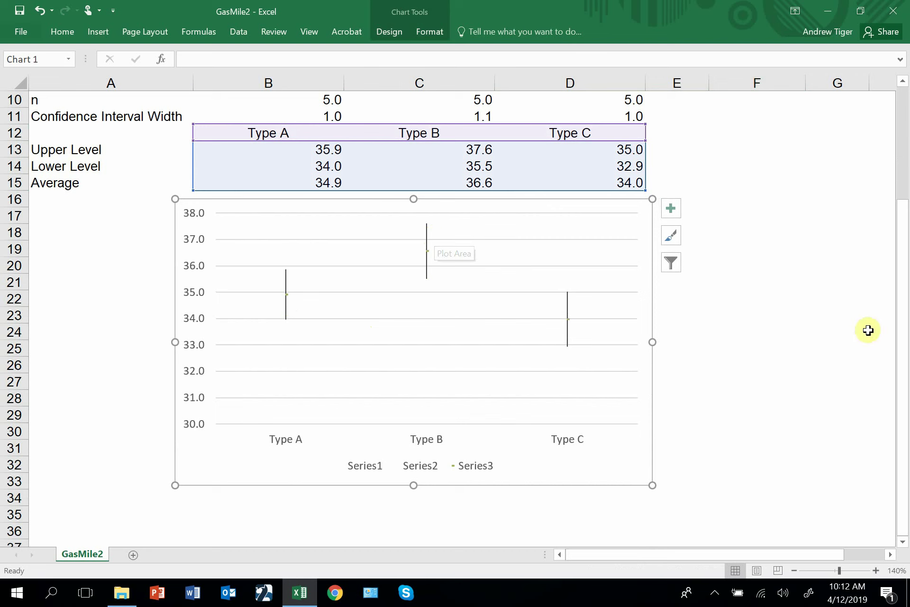
{"action": "left_click", "coordinate": [800, 330]}
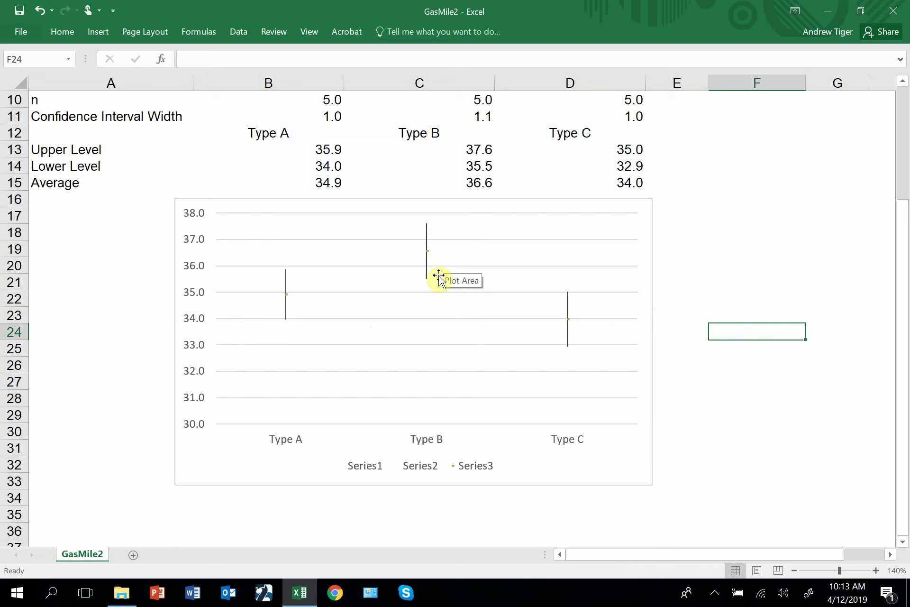
{"action": "left_click", "coordinate": [650, 284]}
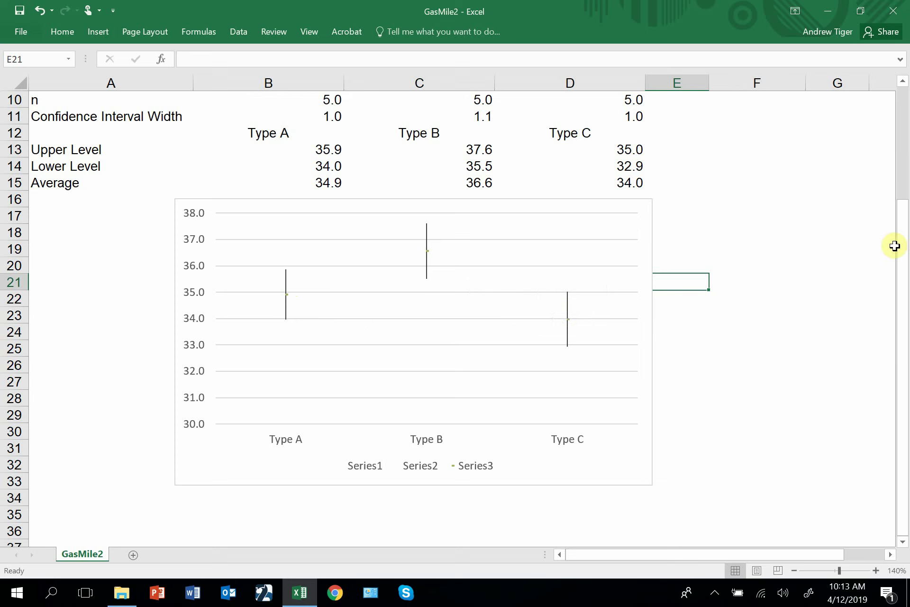
{"action": "left_click_drag", "start_coordinate": [905, 253], "coordinate": [897, 199]}
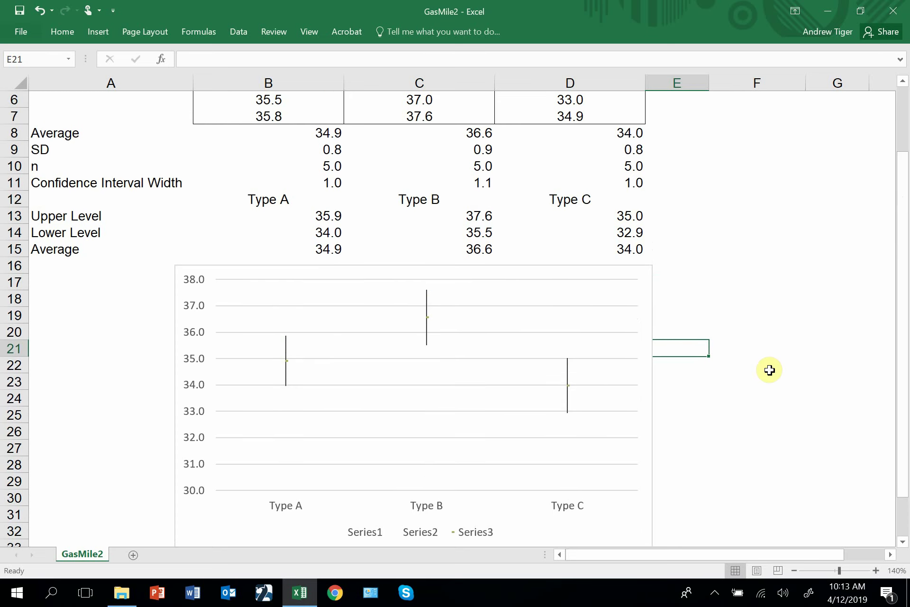